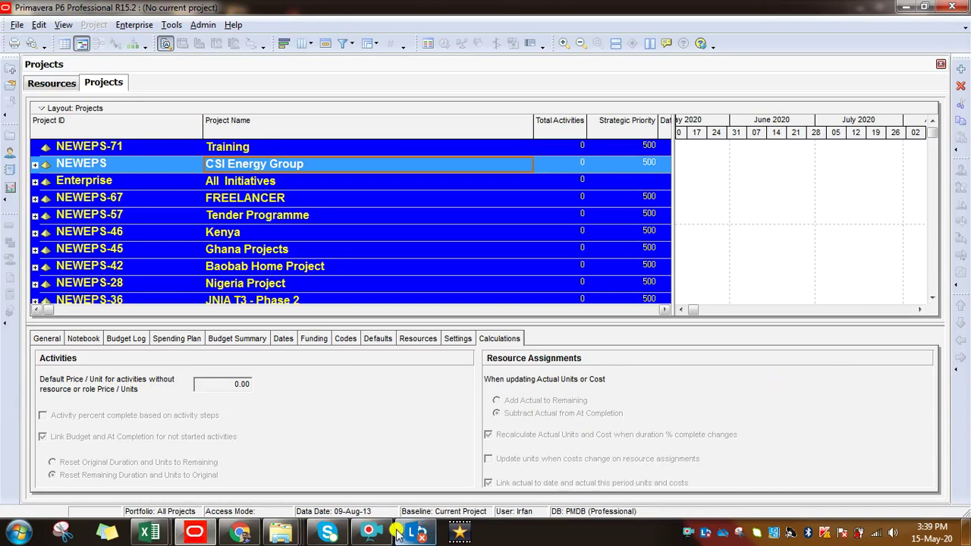
click(458, 525)
click(598, 374)
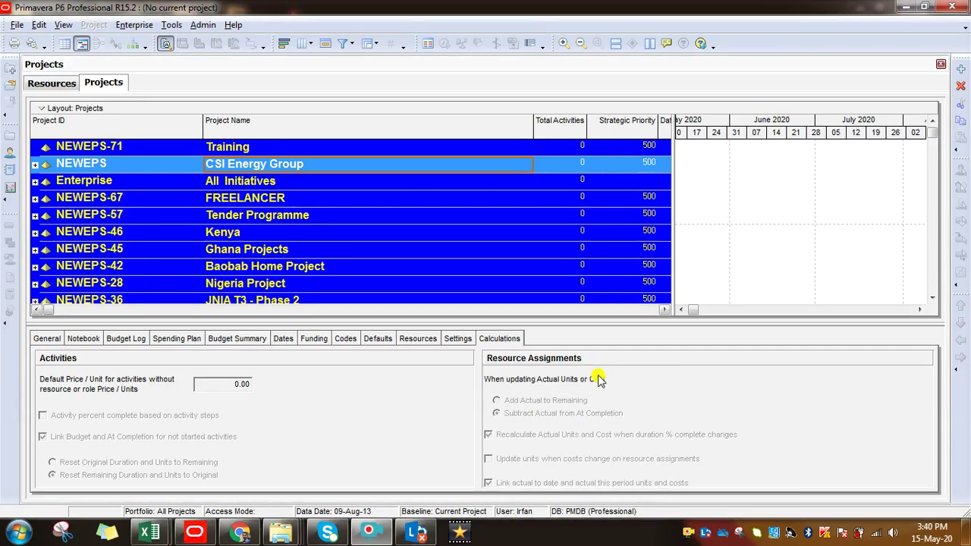
click(88, 148)
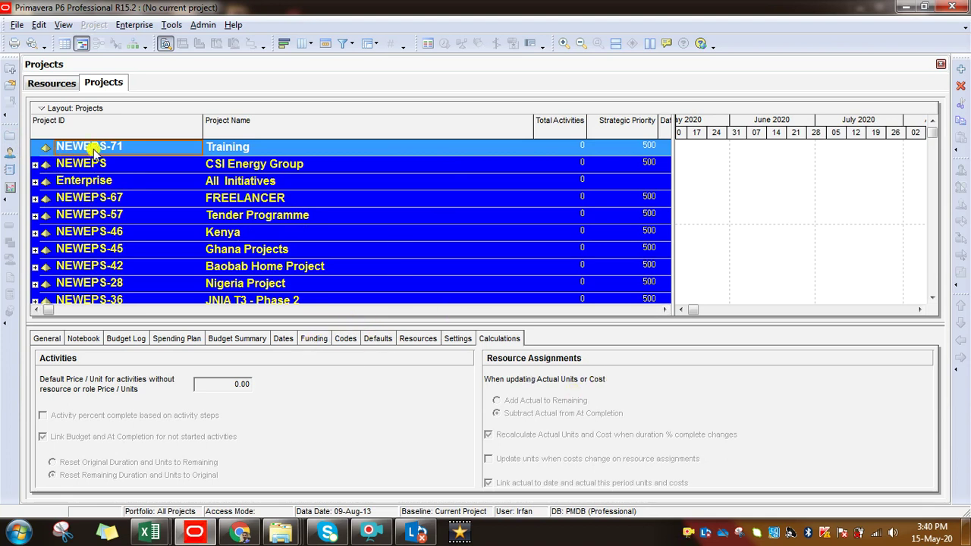
click(133, 26)
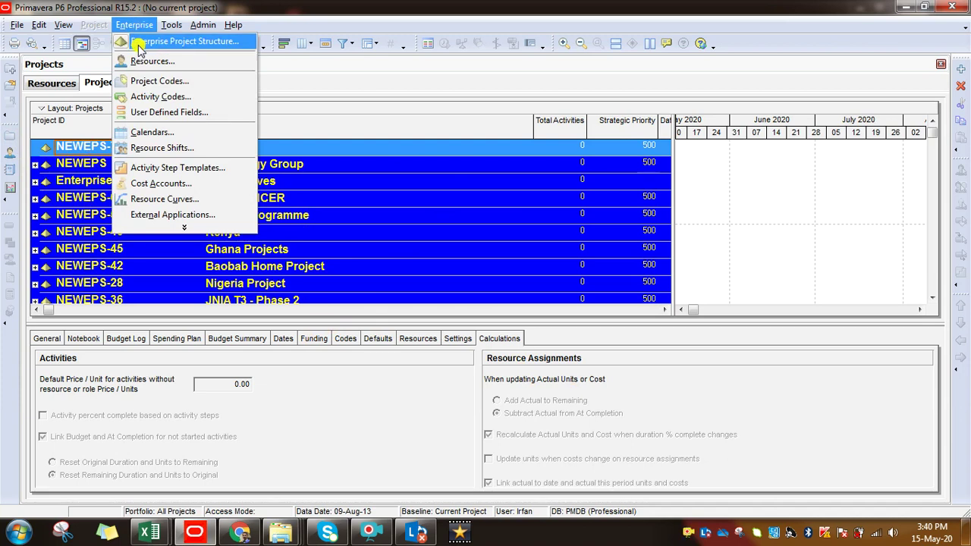
click(326, 172)
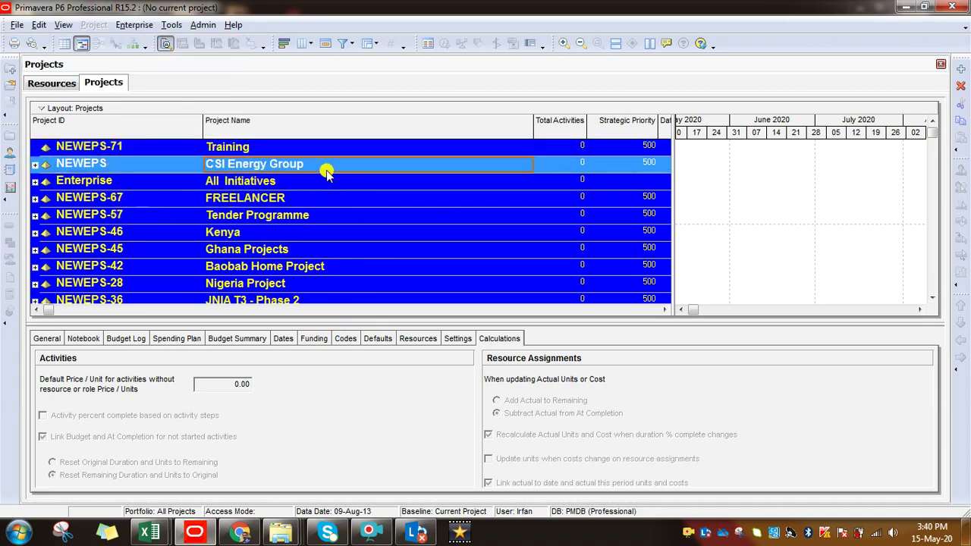
Expand the CSI Energy Group node to view its sub-levels, then collapse it again
click(35, 164)
click(93, 164)
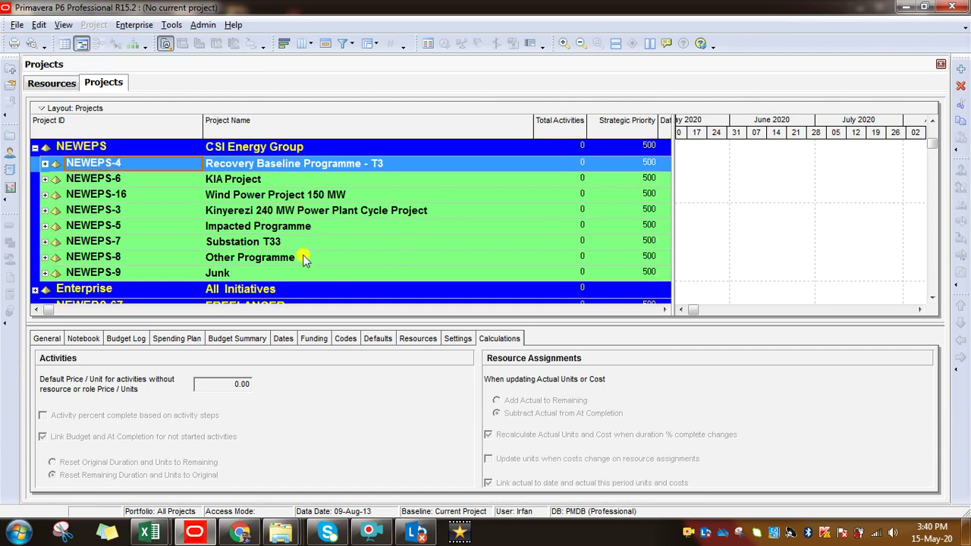
click(36, 148)
scroll(281, 247, up, 1)
Review the Training node in the Enterprise Project Structure dialog and close the dialog
click(75, 147)
click(227, 147)
click(135, 24)
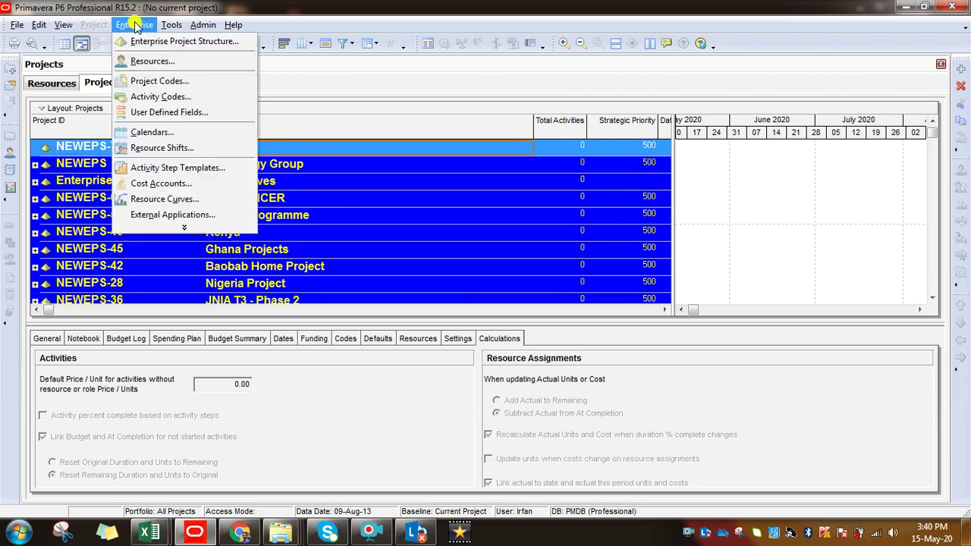
click(170, 44)
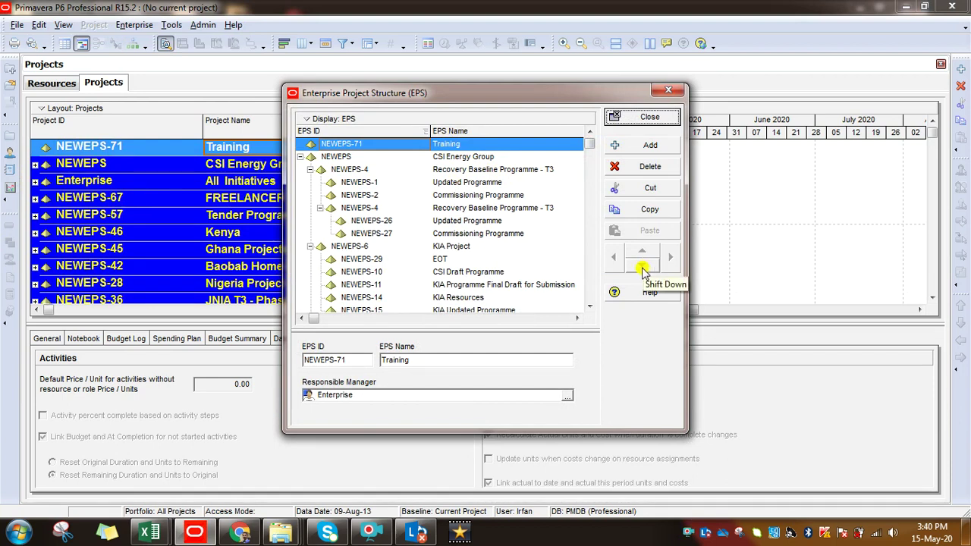
click(640, 121)
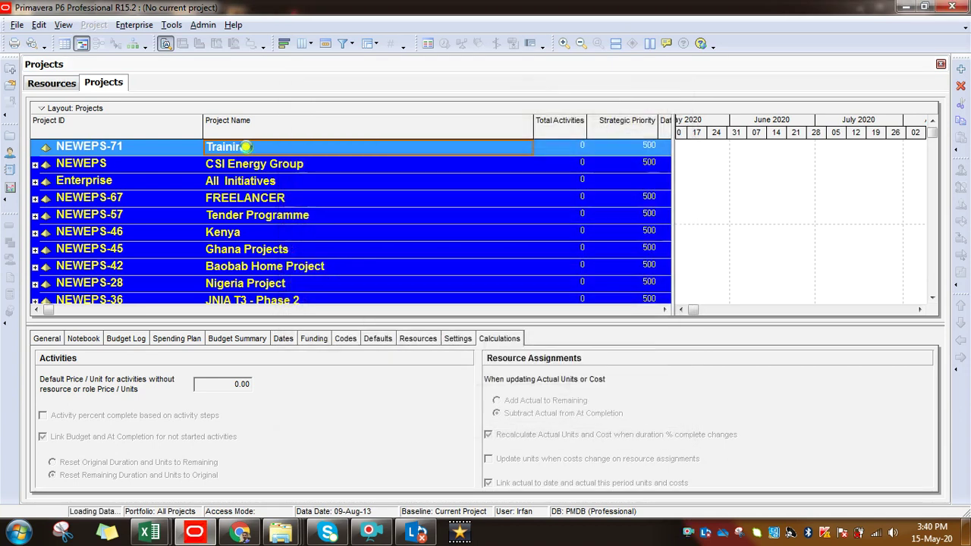
click(184, 145)
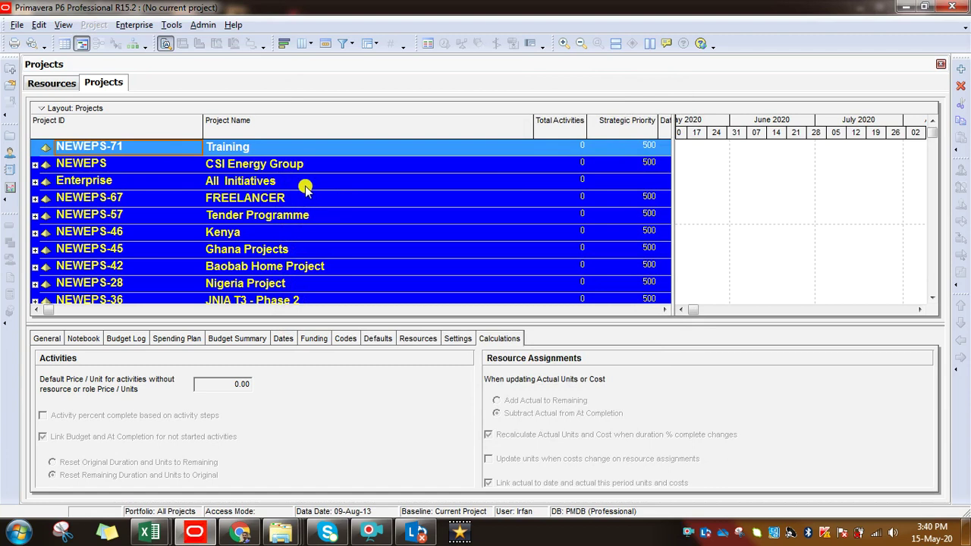
click(218, 147)
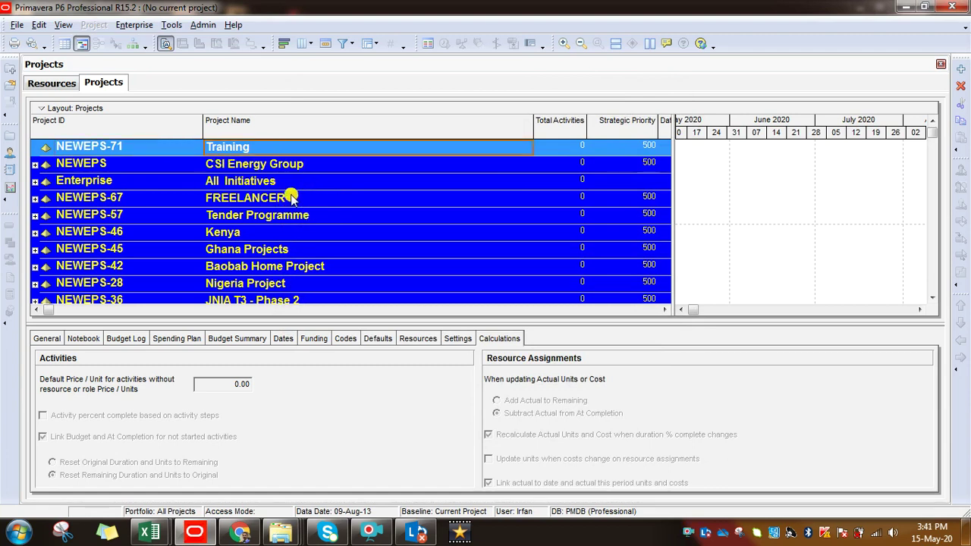
click(96, 148)
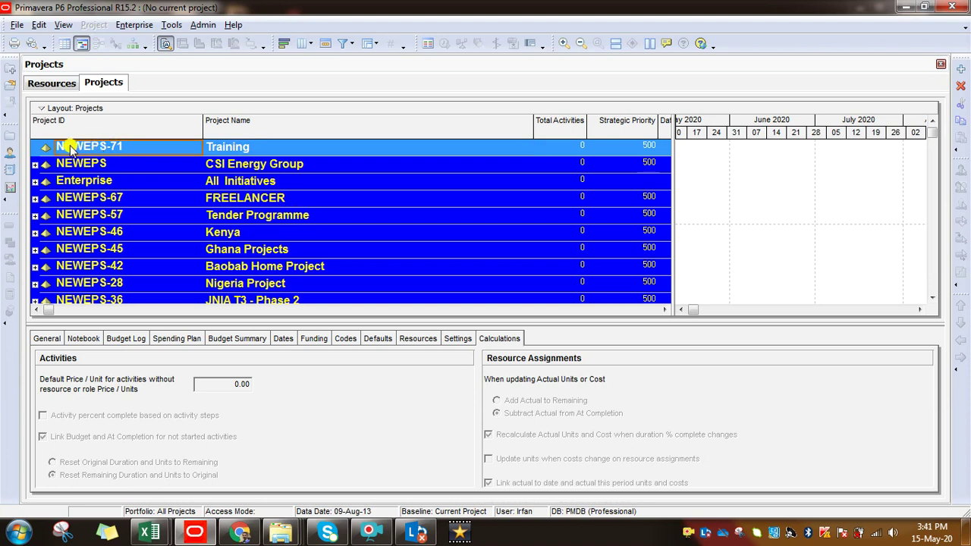
click(130, 148)
click(244, 148)
click(247, 148)
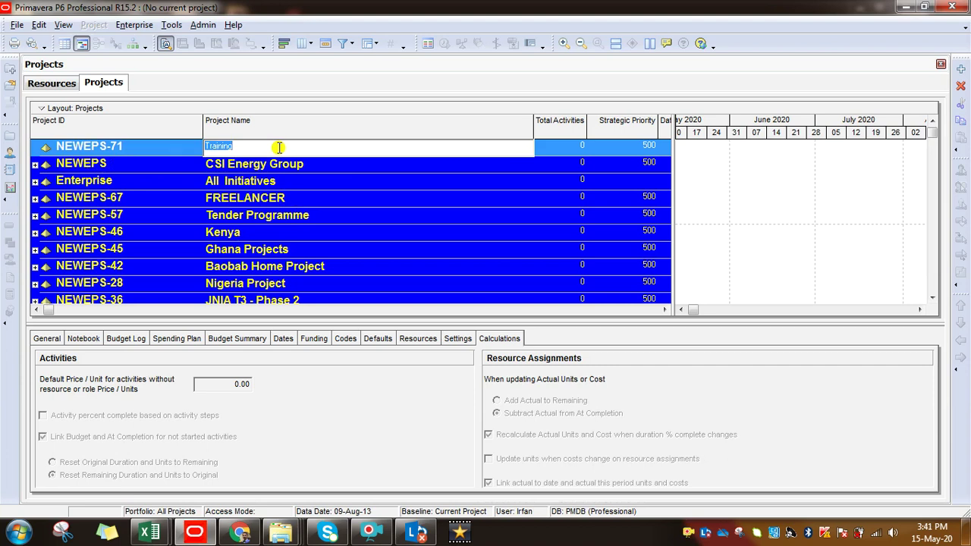
Start creating a new project under the Training EPS node
click(163, 148)
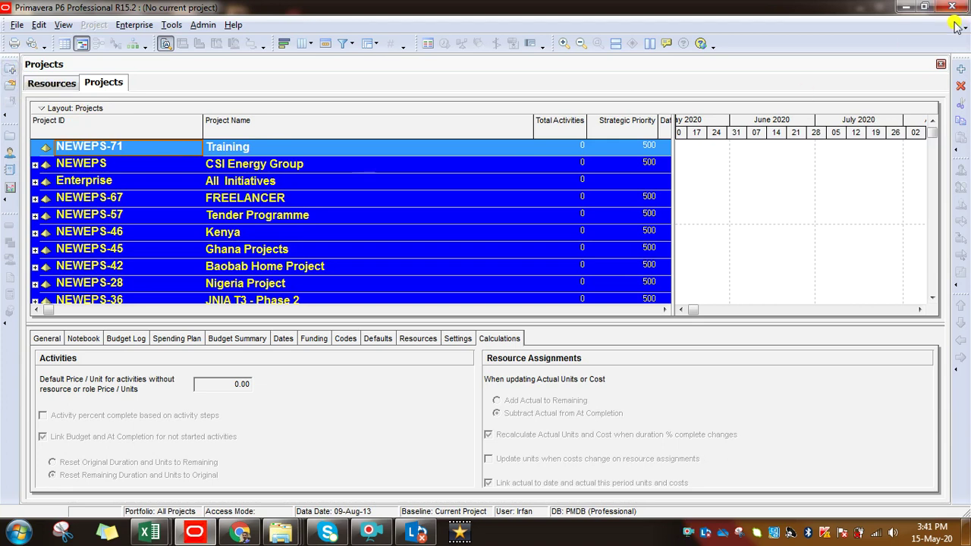
click(962, 70)
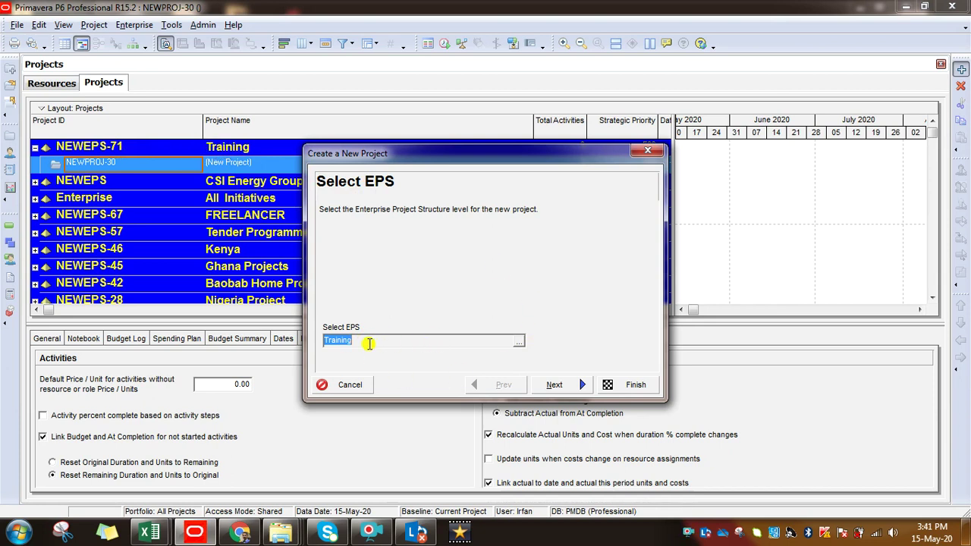
click(518, 345)
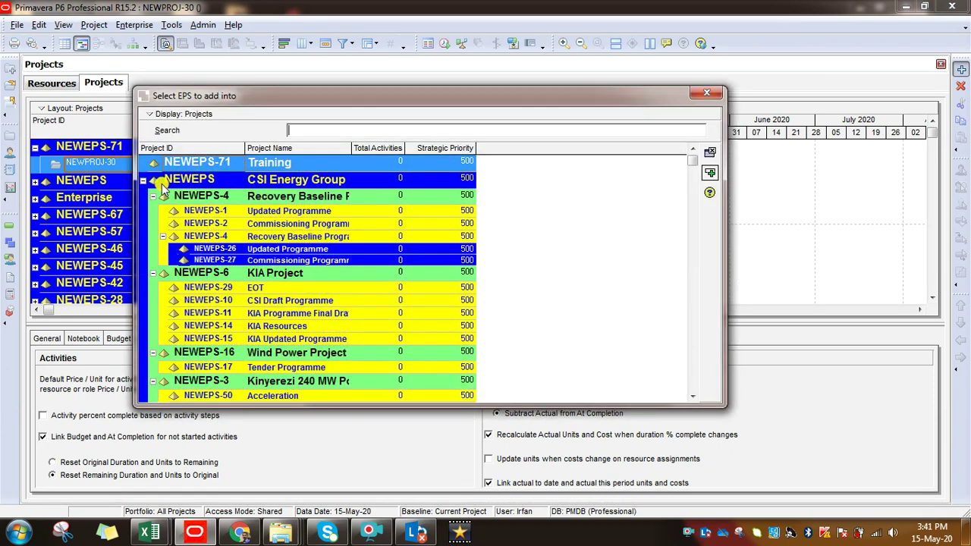
click(190, 183)
scroll(358, 308, down, 3)
scroll(359, 324, up, 3)
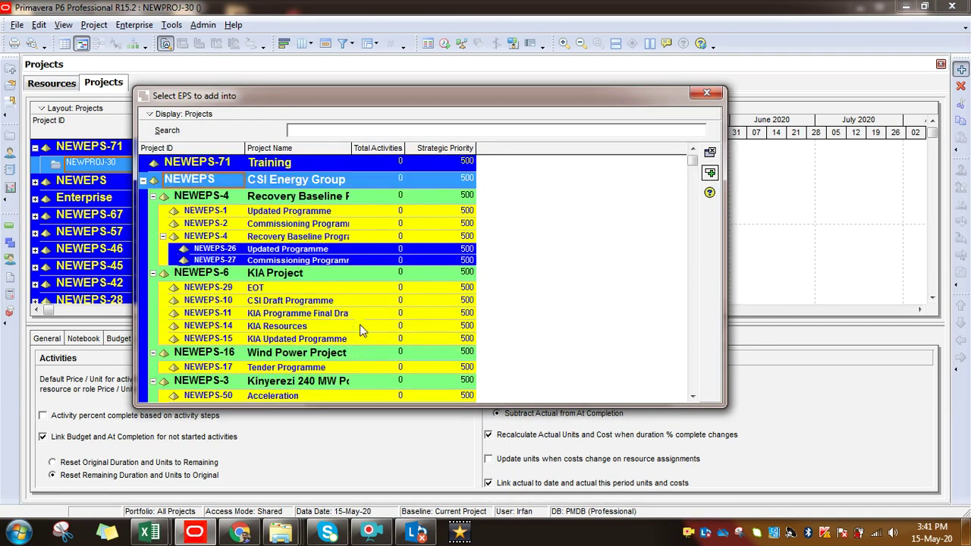
click(712, 96)
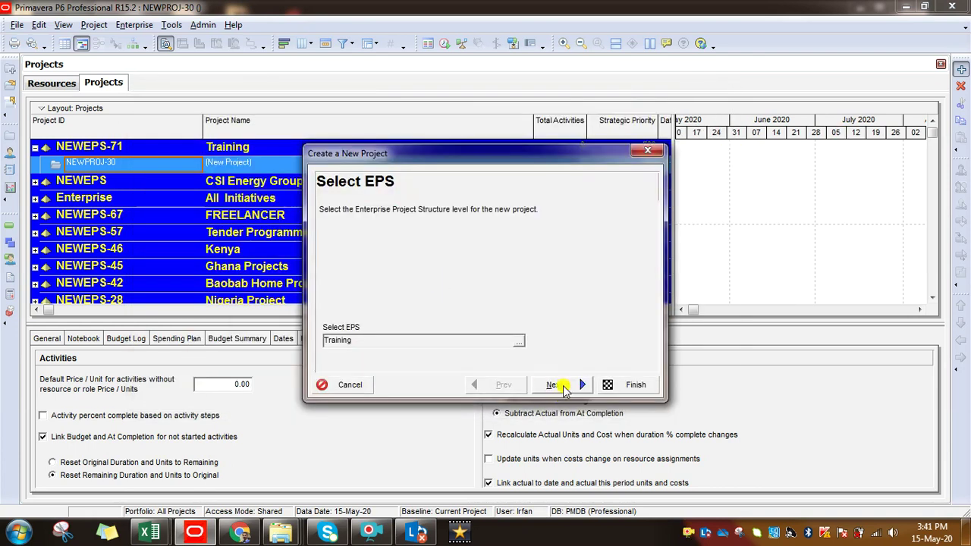
Accept Training as the EPS and set the project ID to SMP-100 and the project name to Sample Project
click(562, 388)
drag(396, 308, 277, 304)
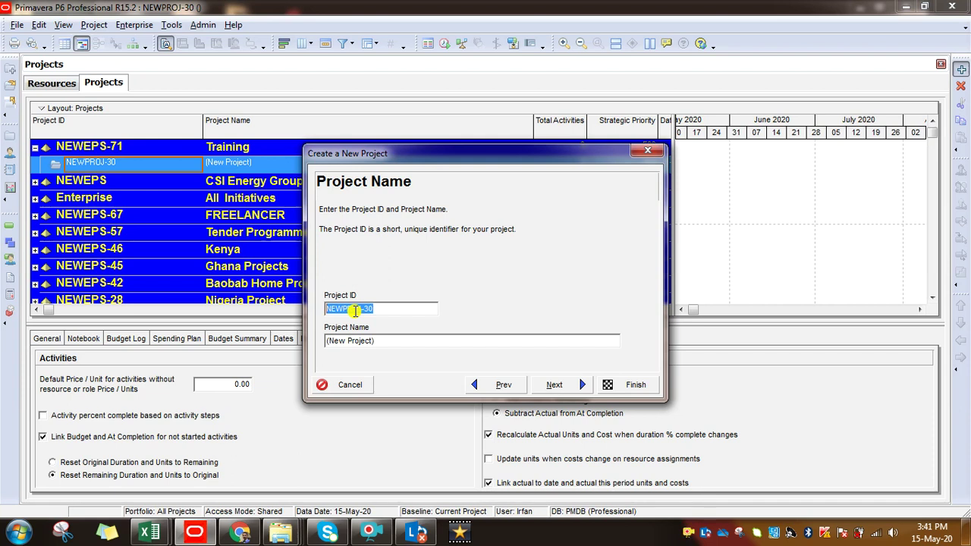
text(SMP)
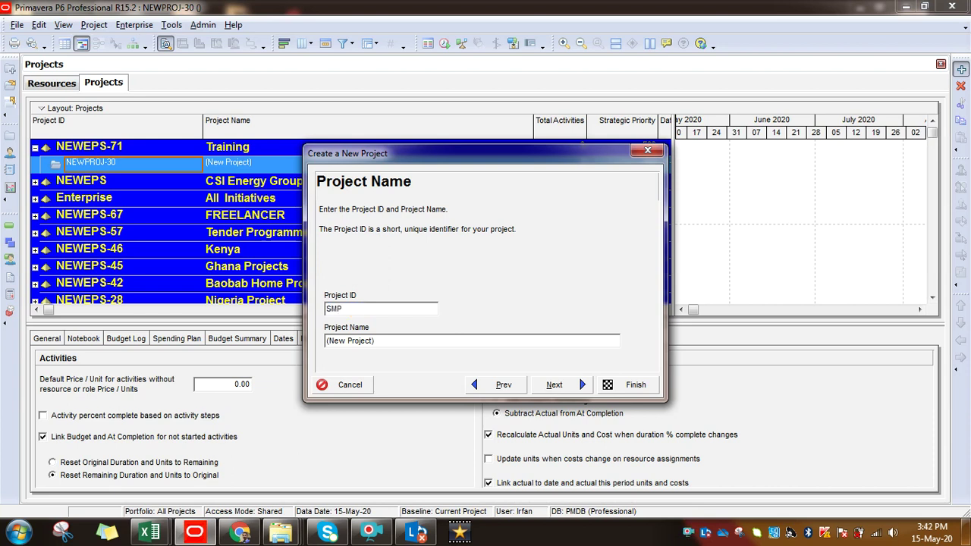
text(-100)
drag(393, 341, 325, 341)
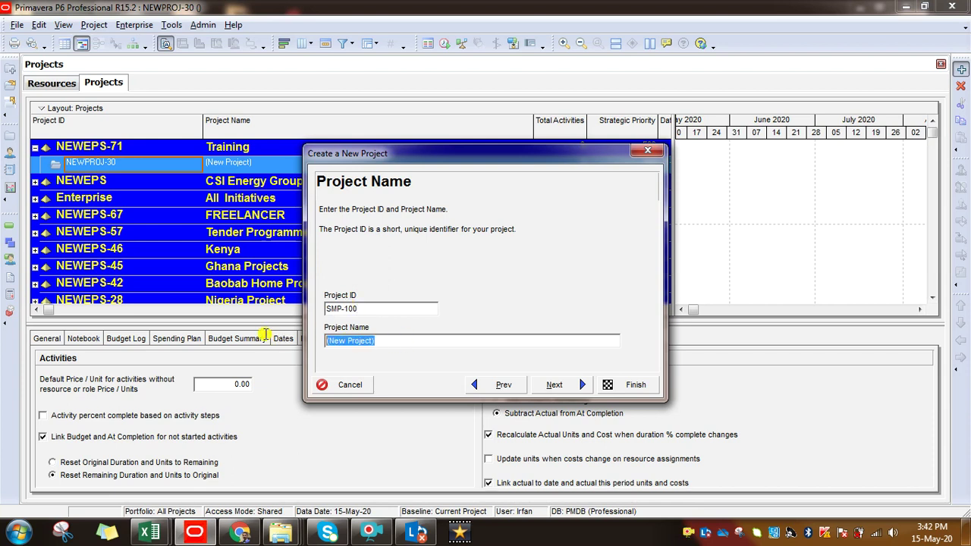
text(S)
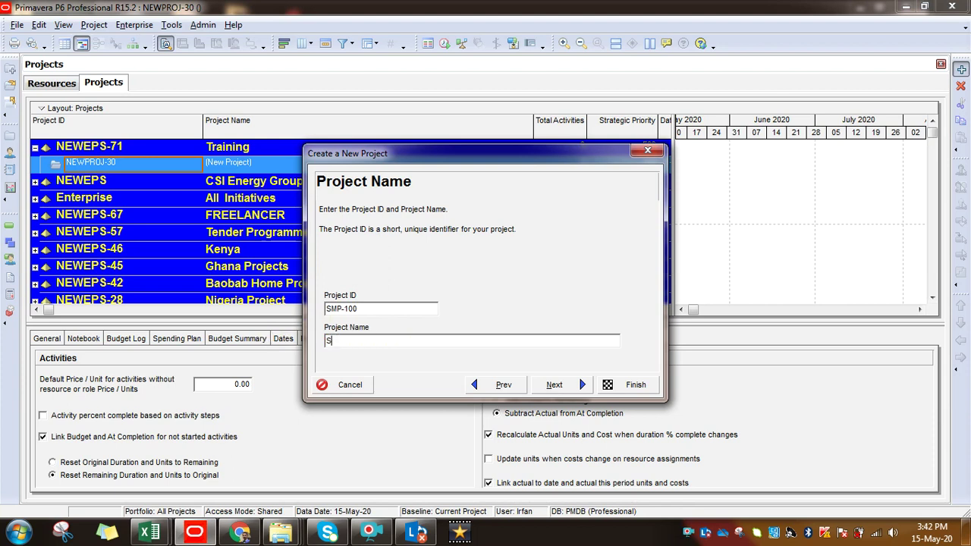
text(ample Project)
click(556, 386)
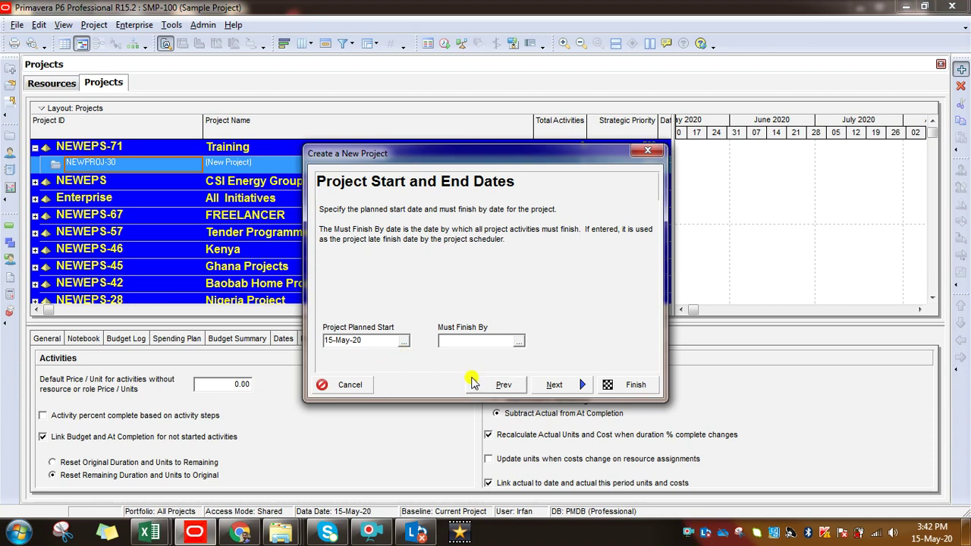
click(520, 343)
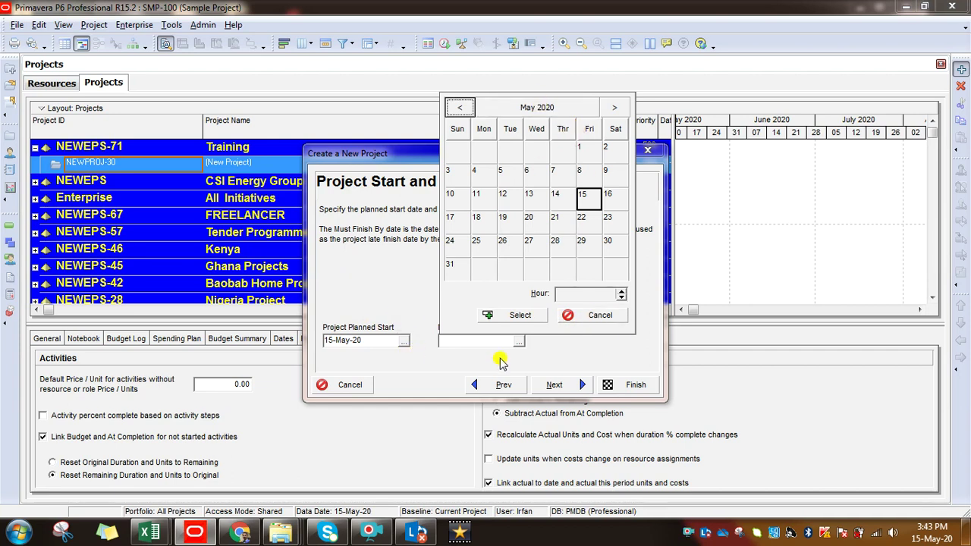
click(600, 313)
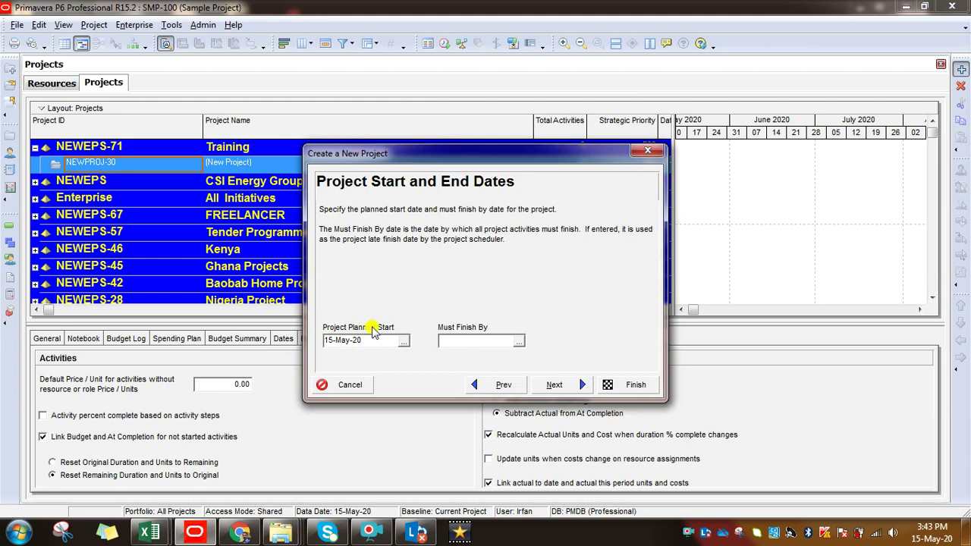
click(404, 343)
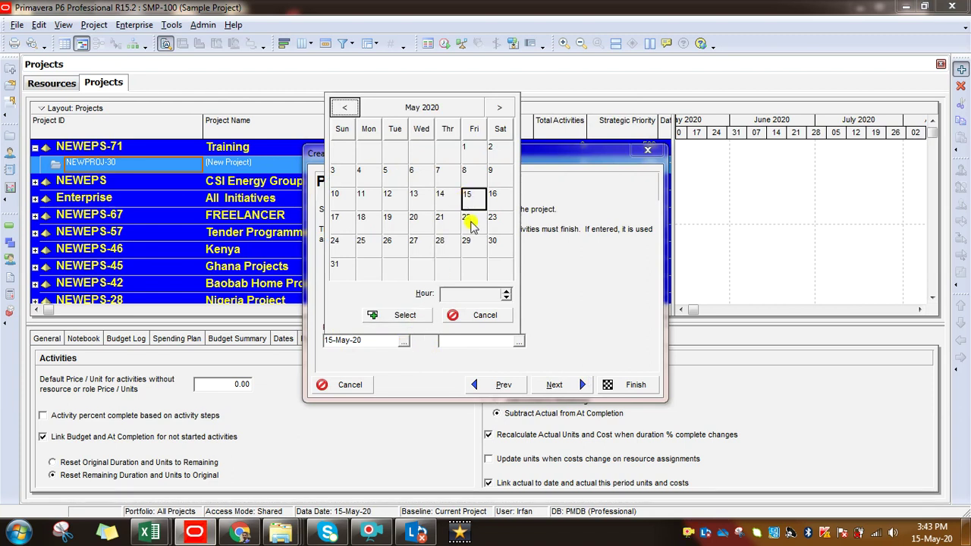
click(494, 199)
click(347, 221)
click(362, 229)
click(371, 245)
click(337, 265)
click(499, 109)
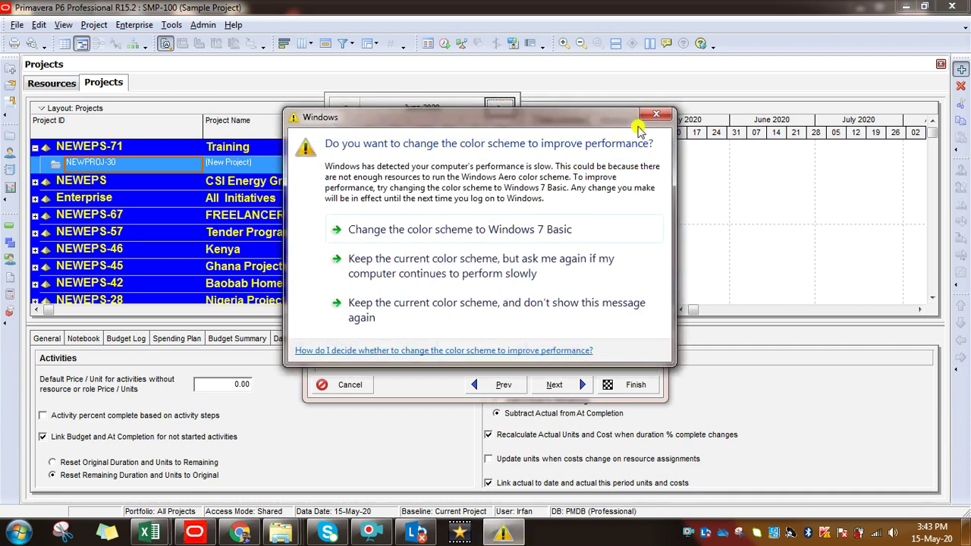
click(657, 115)
click(345, 108)
click(478, 315)
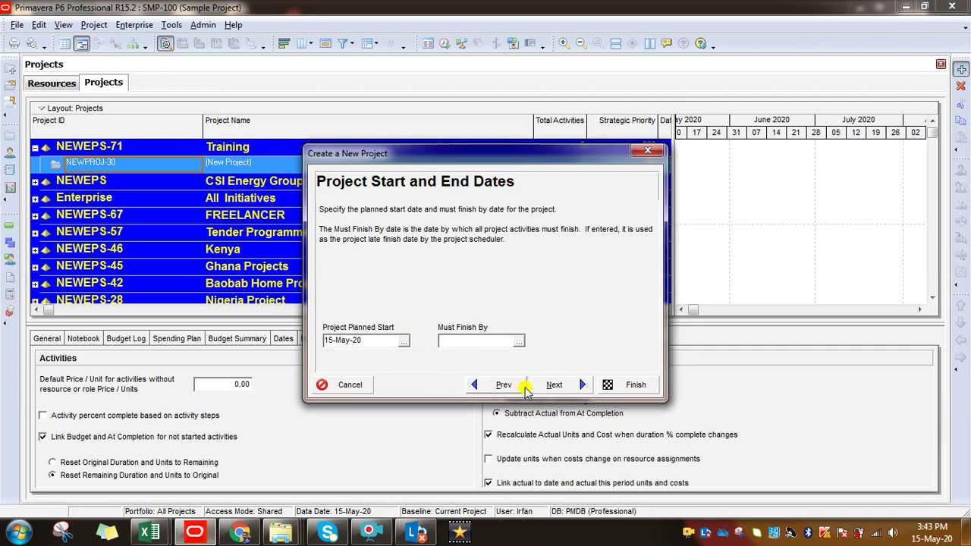
Accept 15-May-20 as the planned start, without a must-finish date, and Enterprise as the responsible manager
click(555, 385)
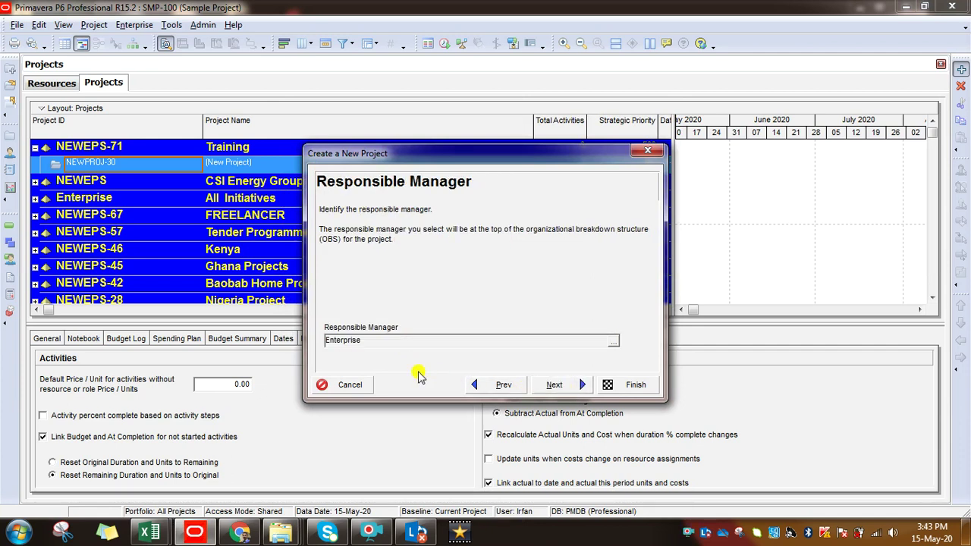
double_click(392, 340)
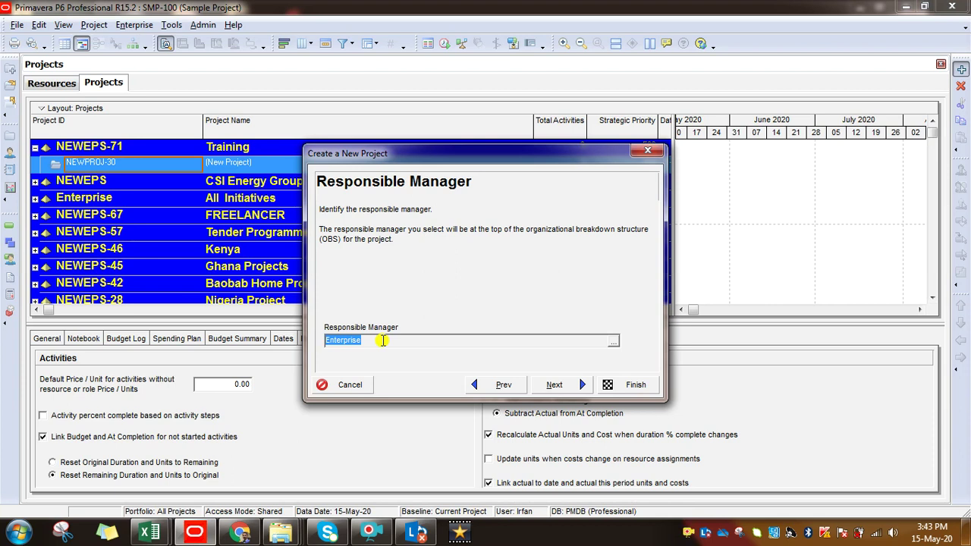
click(575, 389)
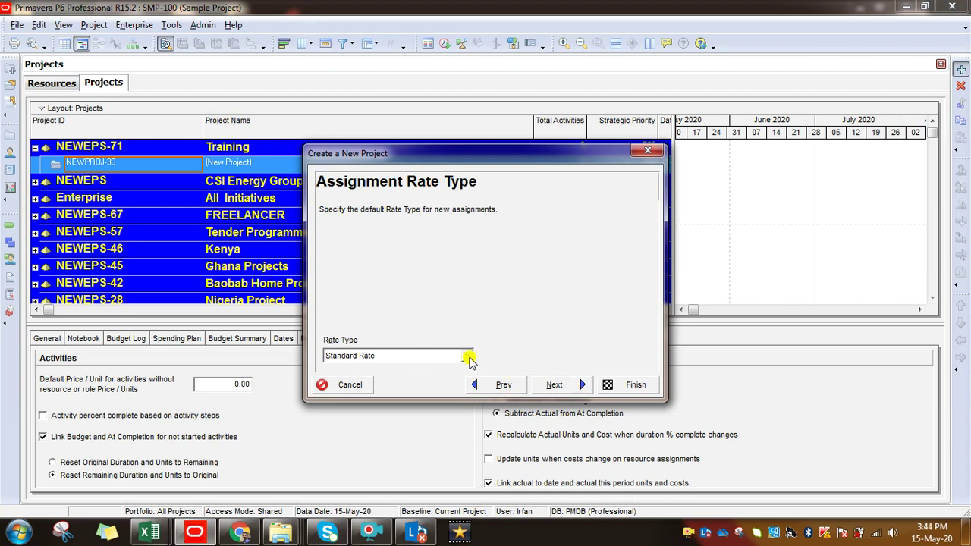
Keep Standard Rate as the default assignment rate type, finish creating the project and select it in the project list
click(467, 356)
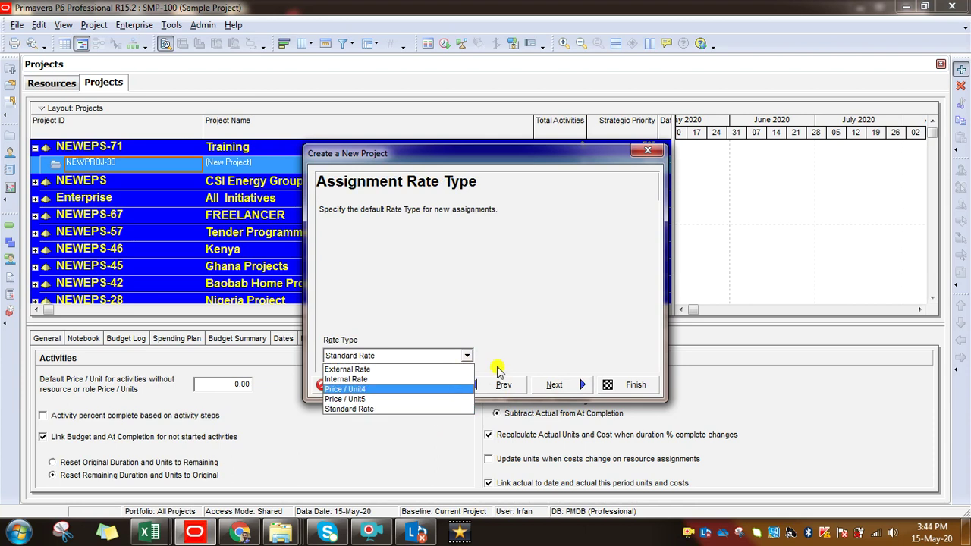
click(555, 348)
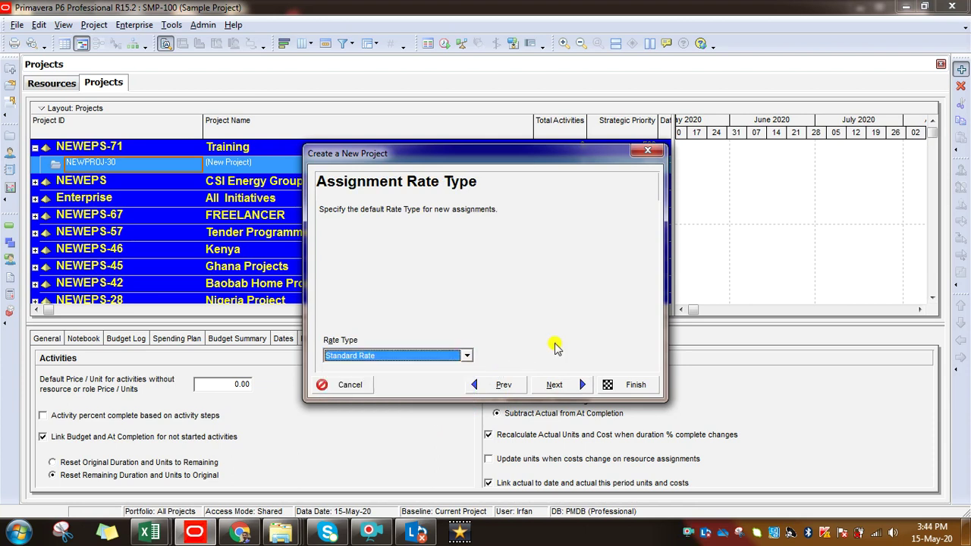
click(559, 385)
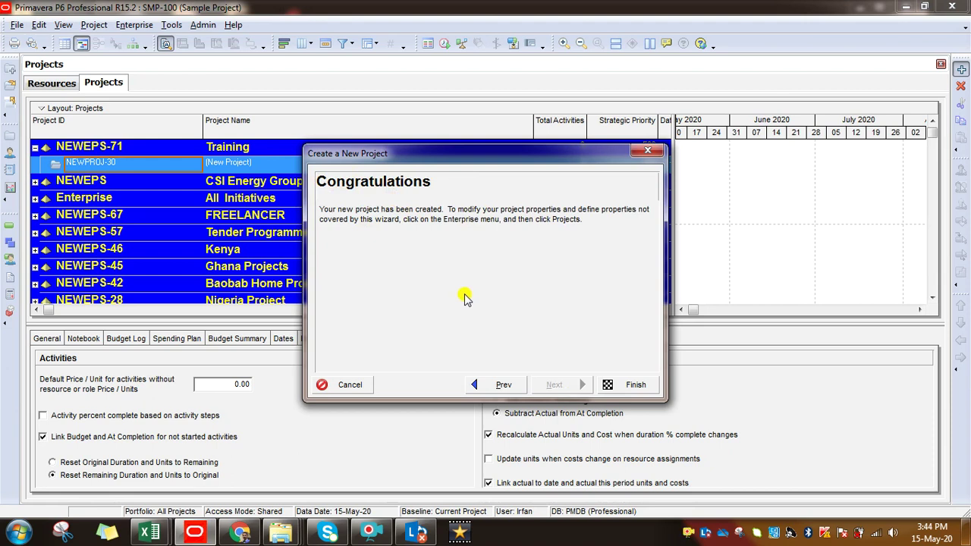
click(630, 387)
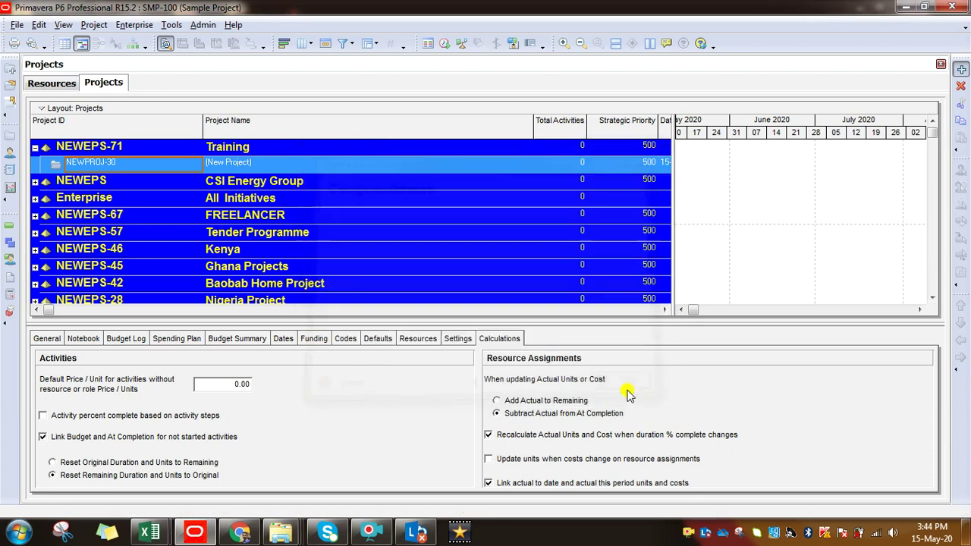
click(241, 161)
click(129, 162)
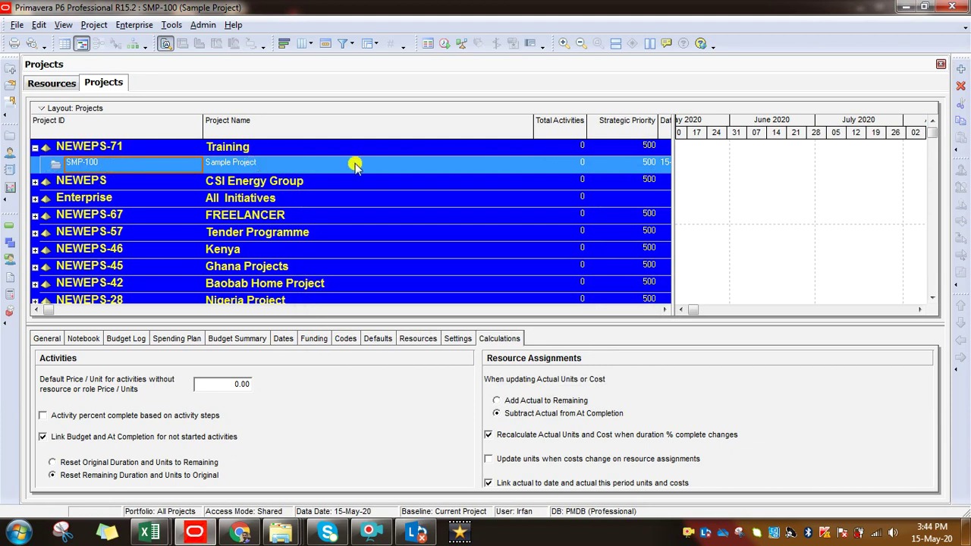
Show the activities of the SMP-100 project and widen the activity table to reveal the Budget At Completion column
click(245, 167)
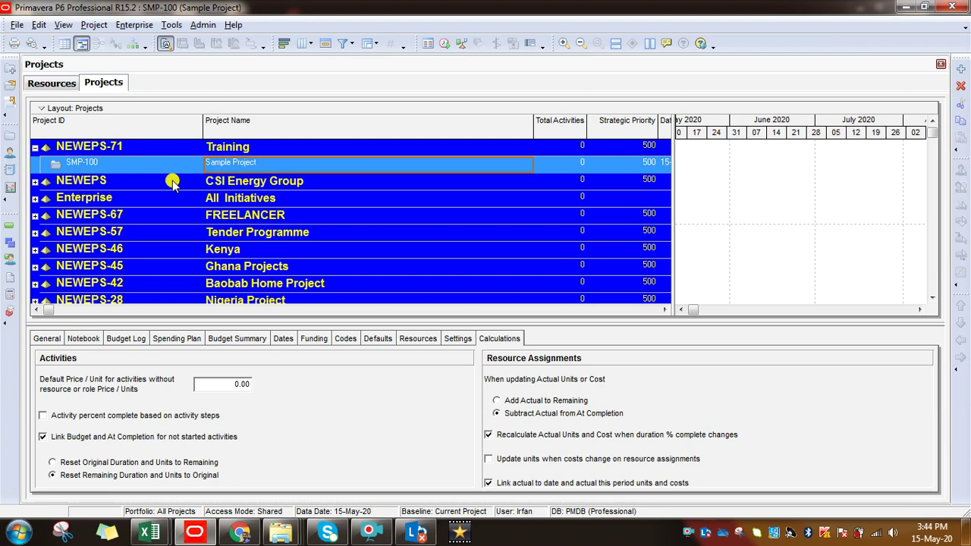
click(141, 161)
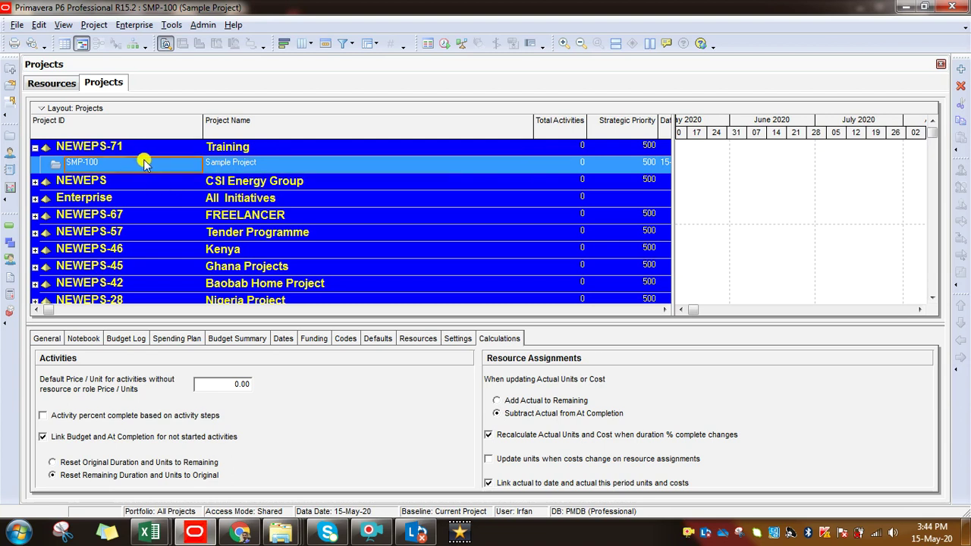
click(9, 230)
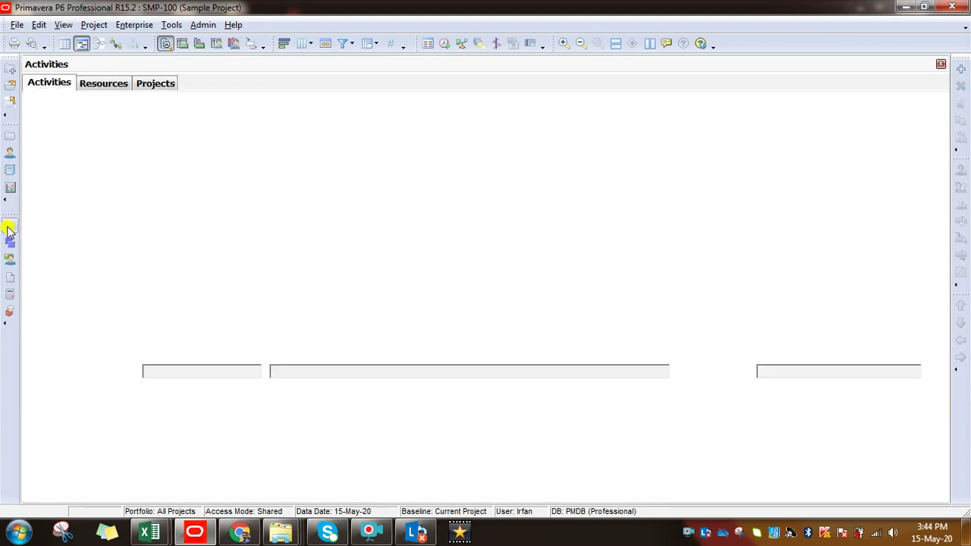
click(63, 141)
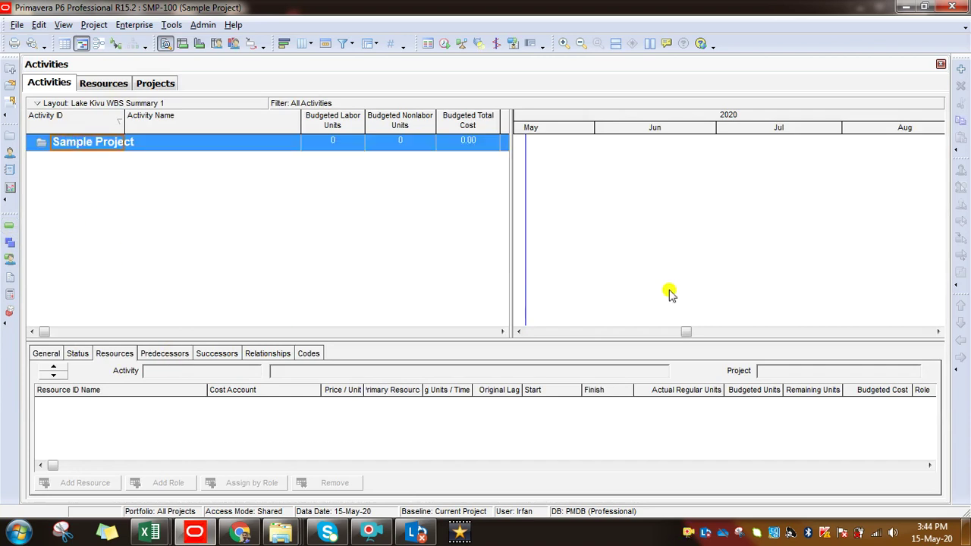
drag(509, 125, 562, 124)
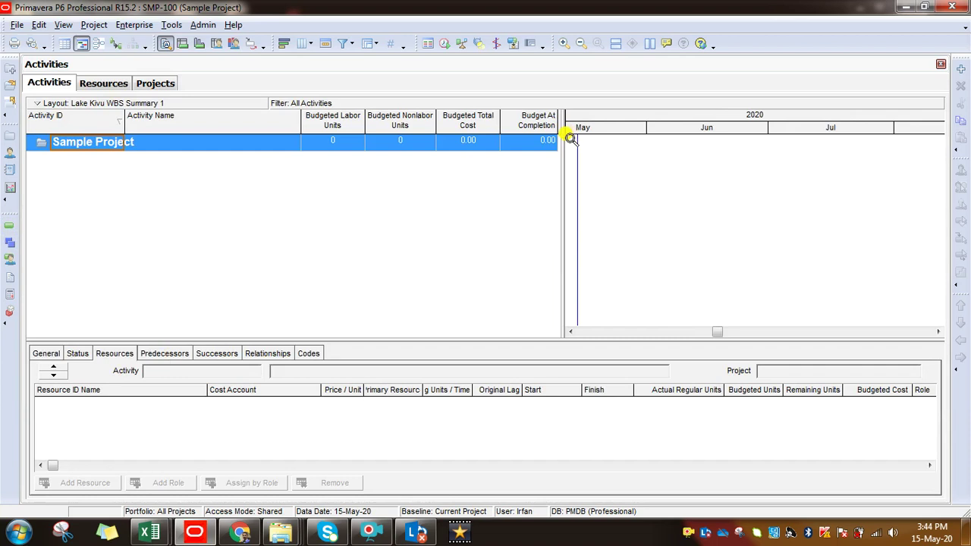
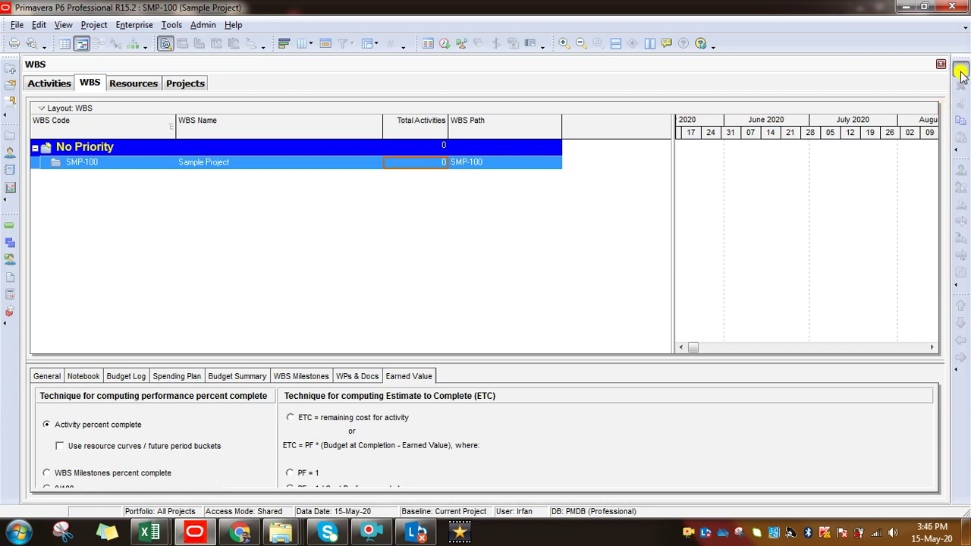
Add a WBS element with code 1 under Sample Project and enlarge the details area below the WBS table
click(962, 73)
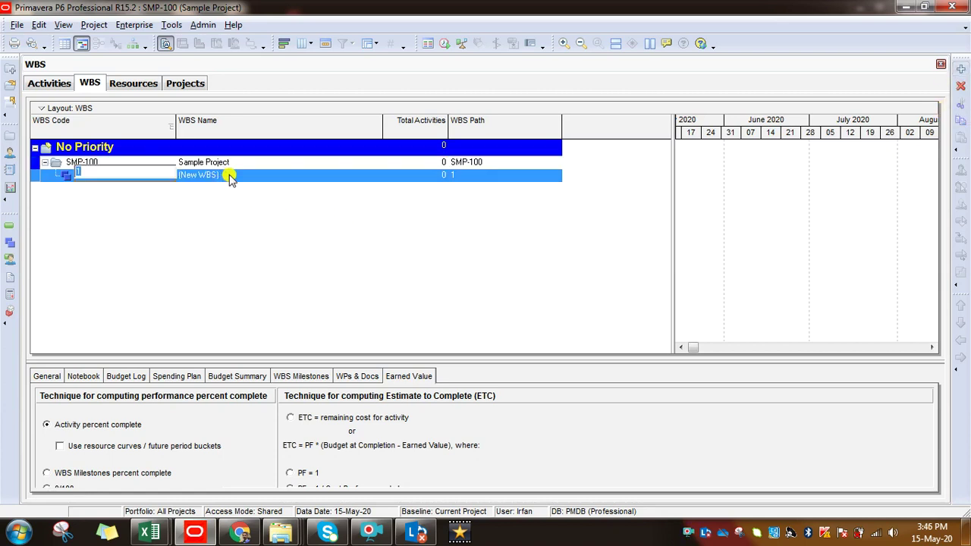
key(Return)
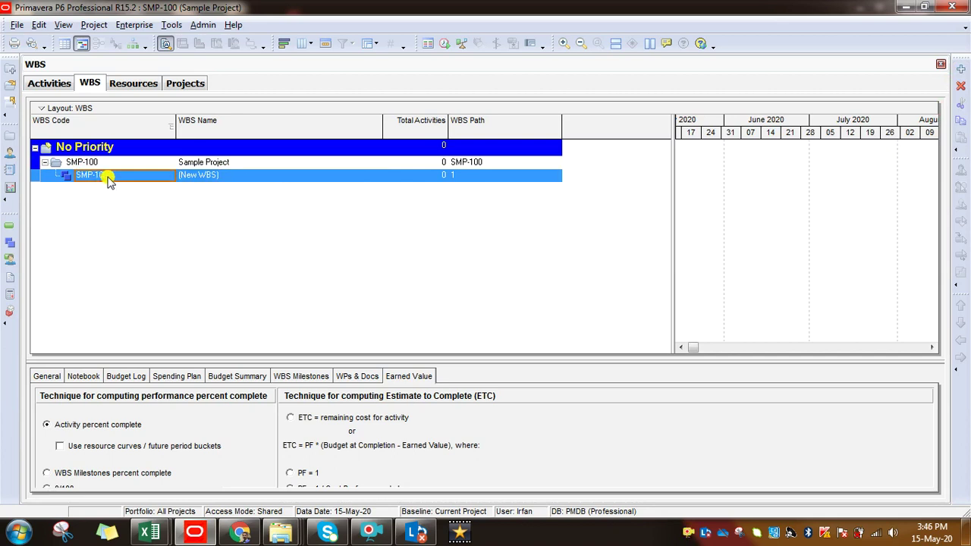
click(78, 161)
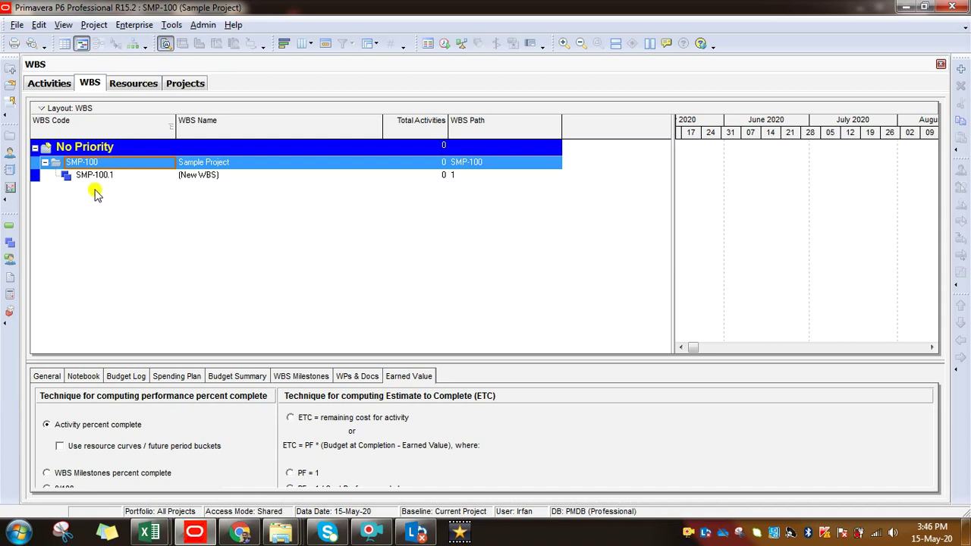
click(117, 177)
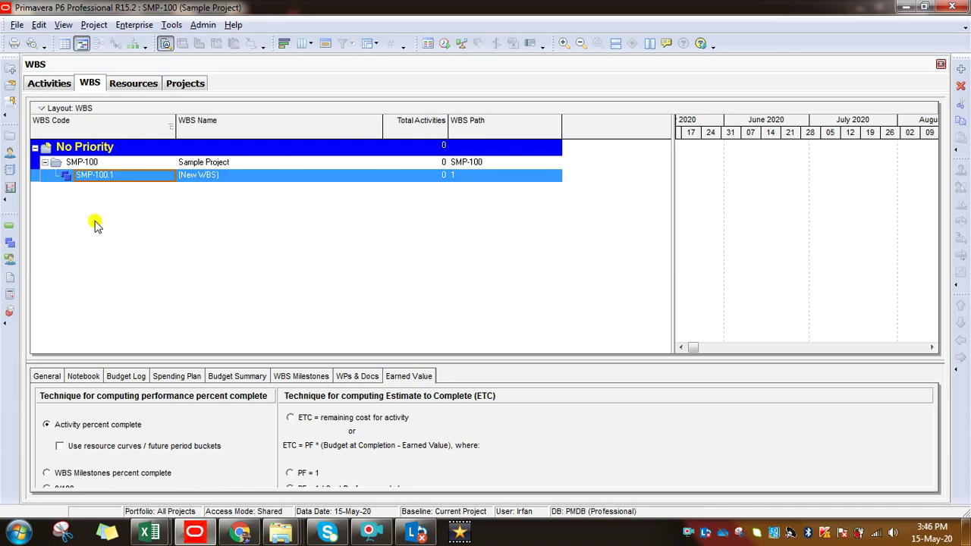
drag(579, 359, 577, 338)
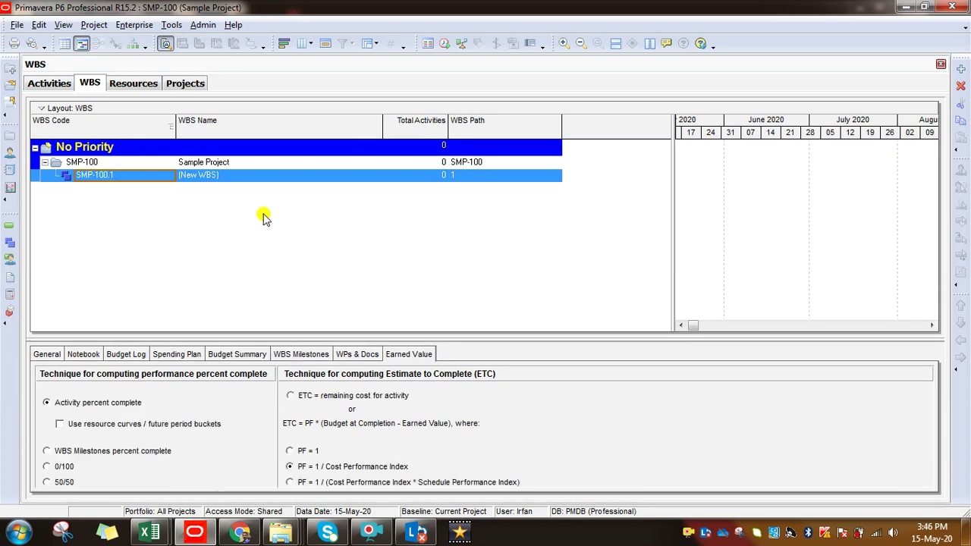
Name the new WBS element SMP-100.1 General
click(235, 174)
click(237, 176)
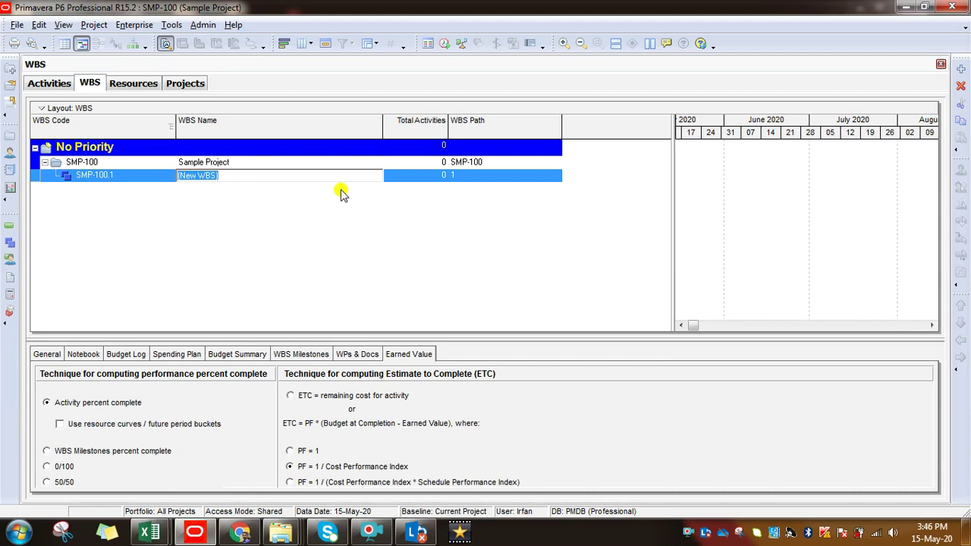
text(General)
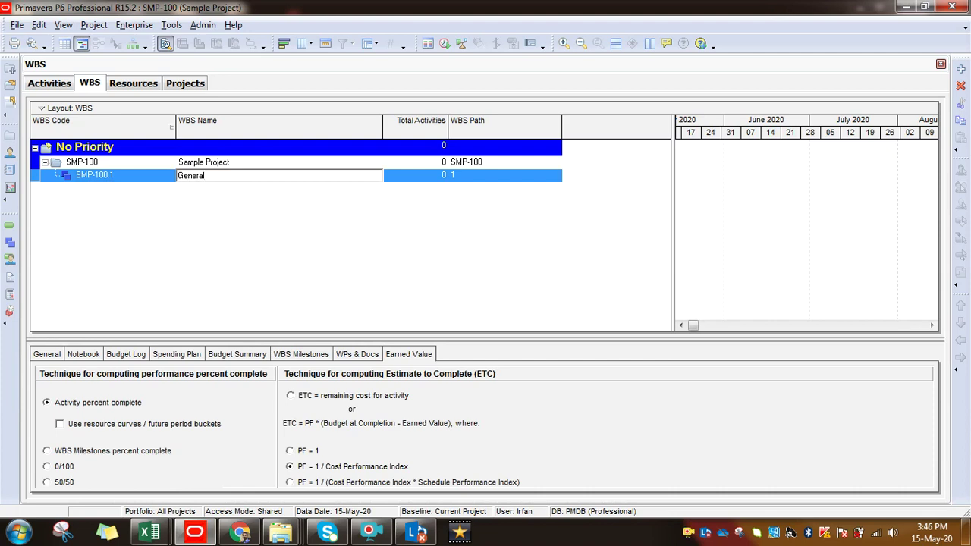
click(340, 194)
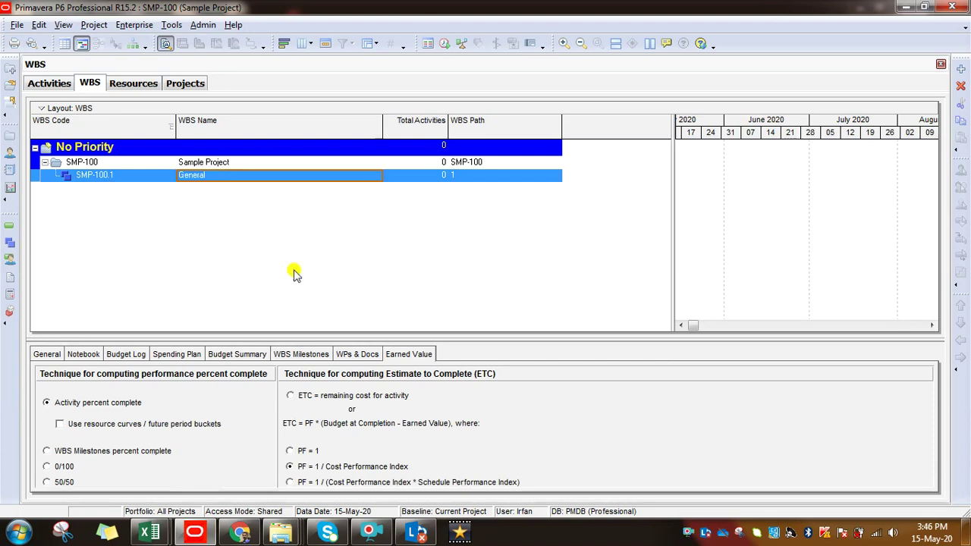
click(370, 173)
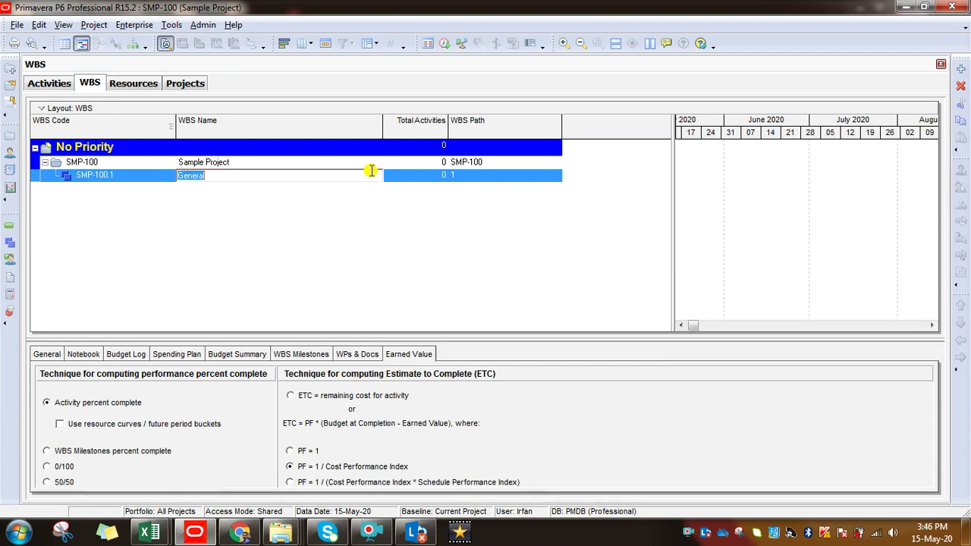
Add a child WBS element with code 1 under General
click(194, 162)
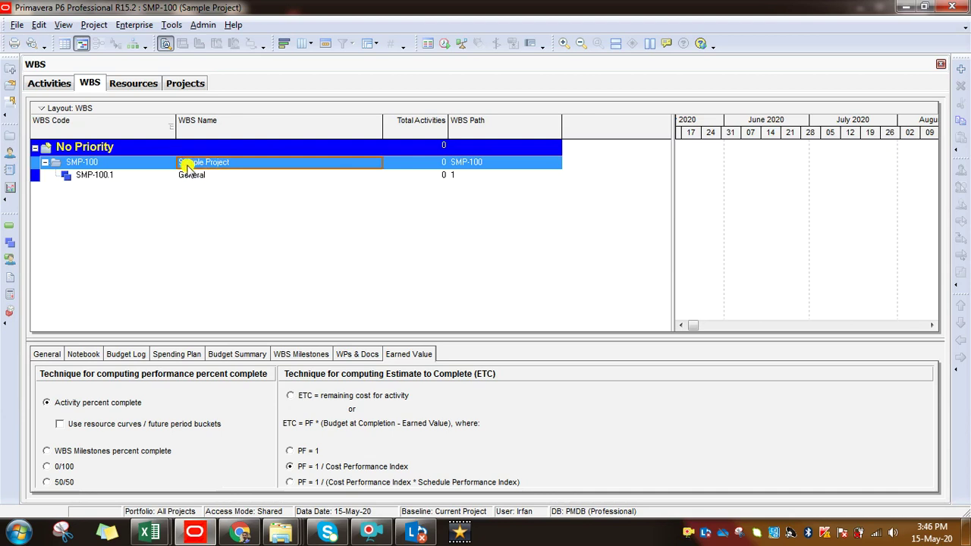
click(130, 162)
click(189, 175)
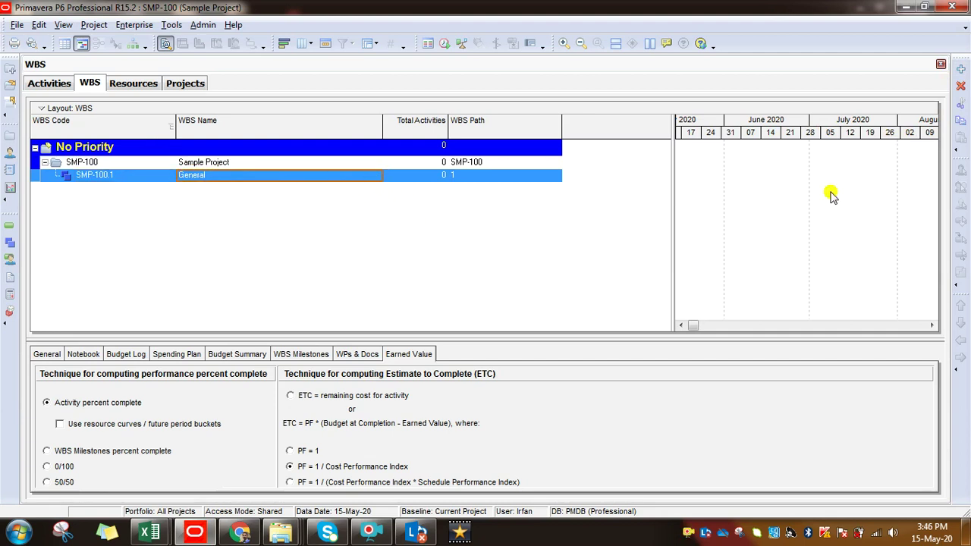
click(961, 68)
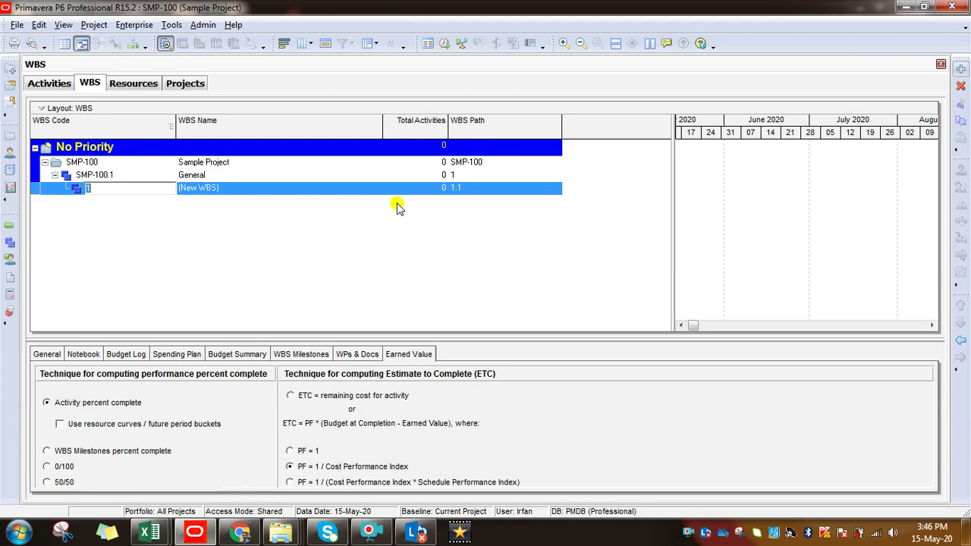
click(244, 189)
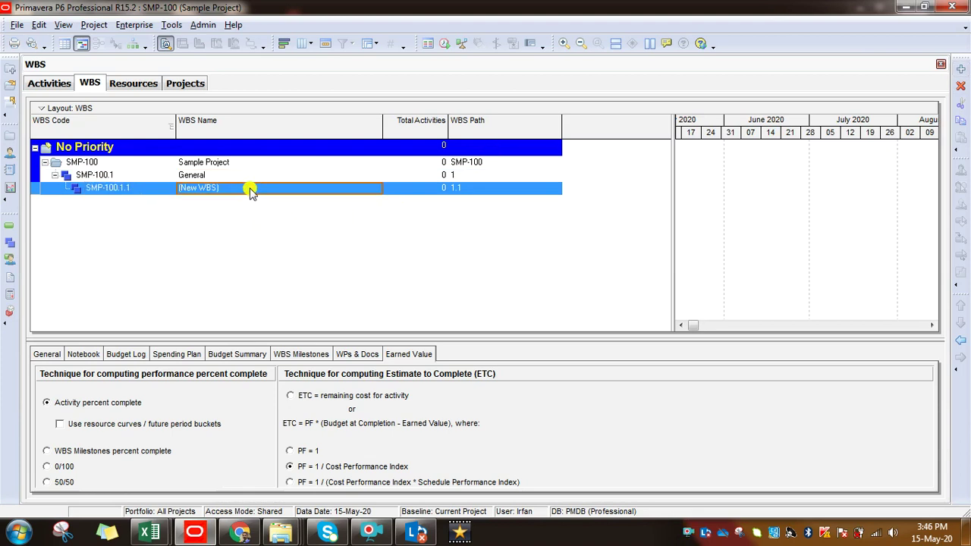
click(193, 176)
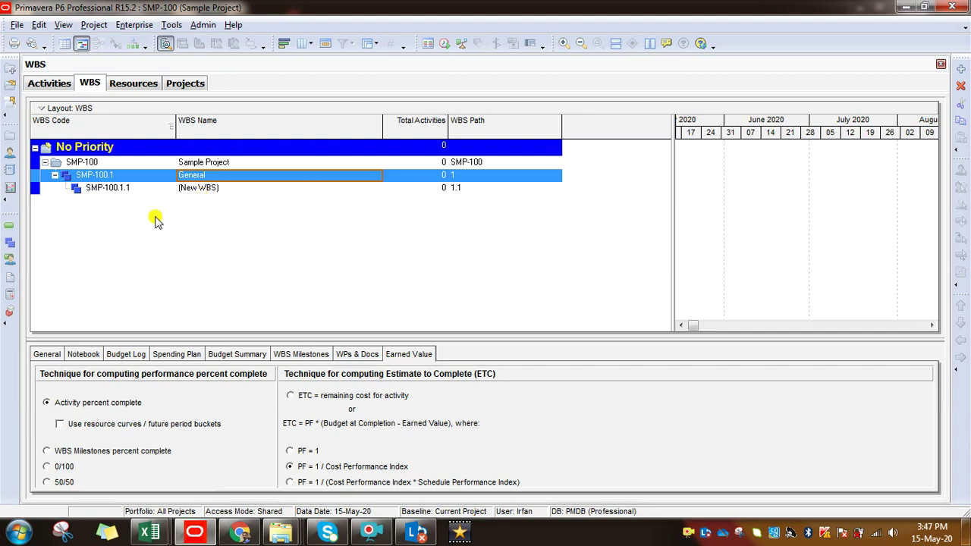
click(95, 178)
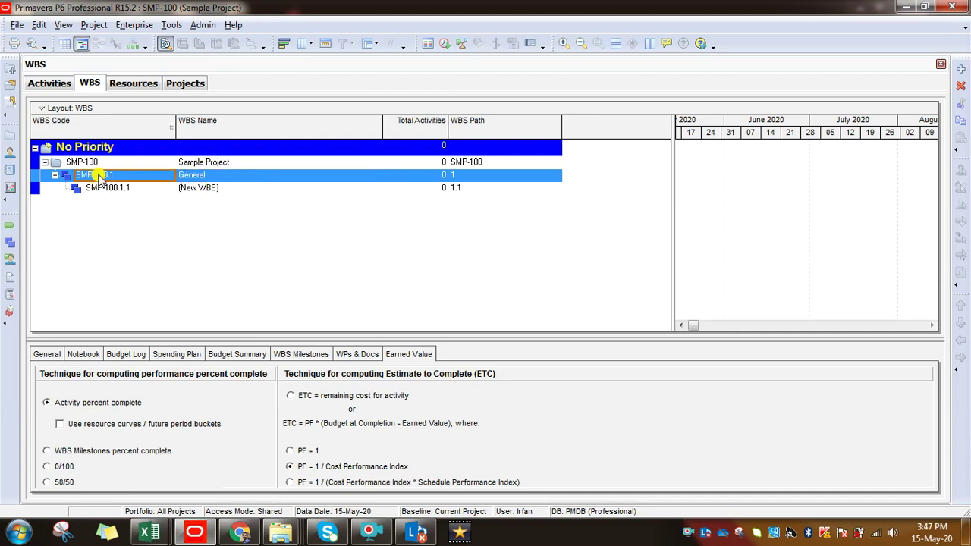
click(184, 188)
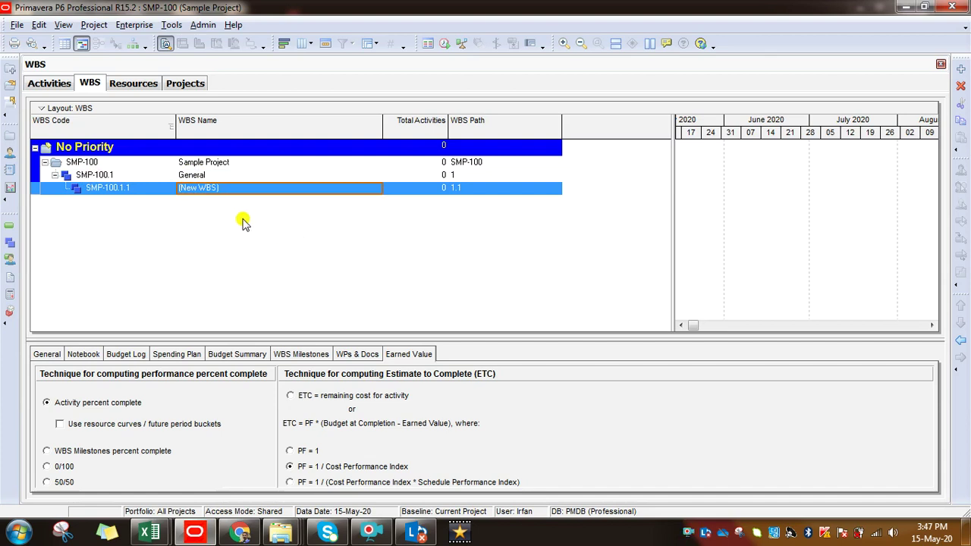
click(110, 190)
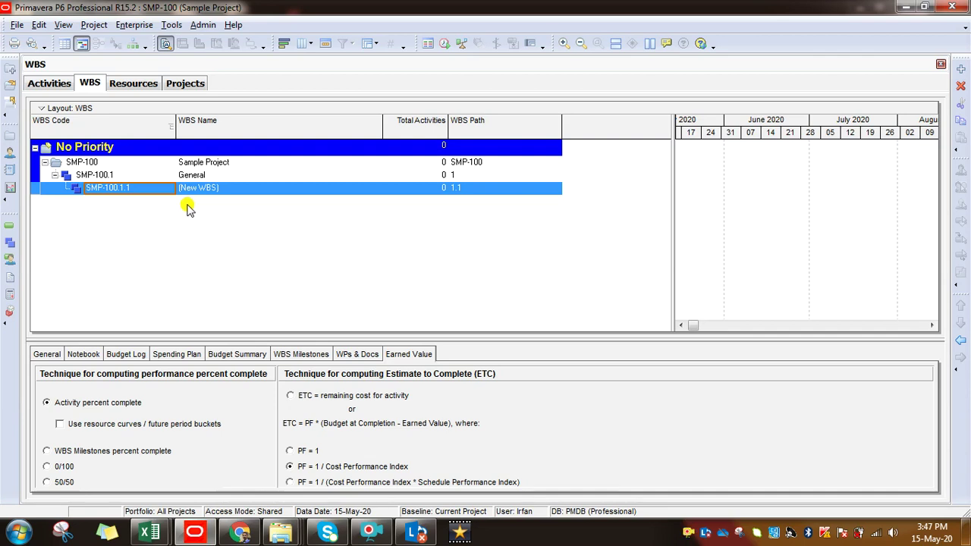
click(233, 189)
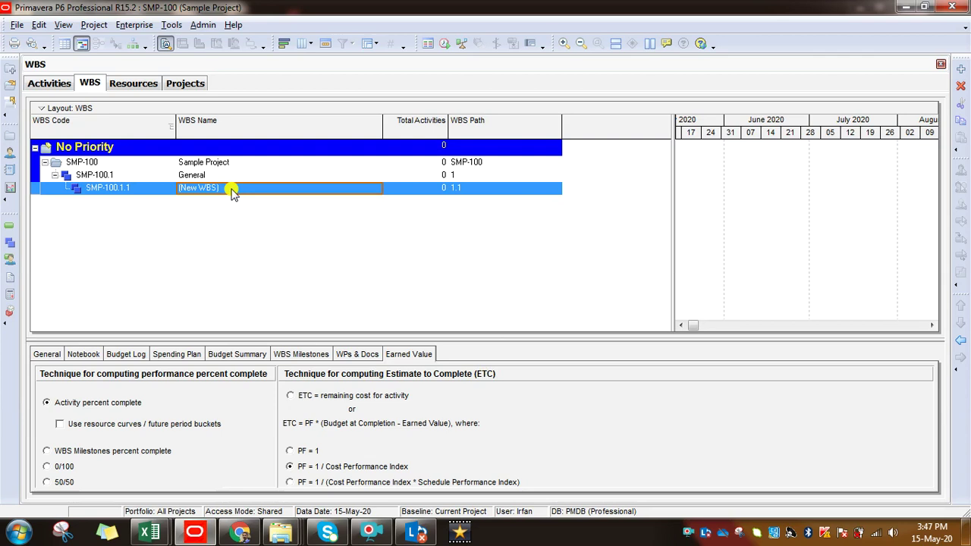
click(95, 176)
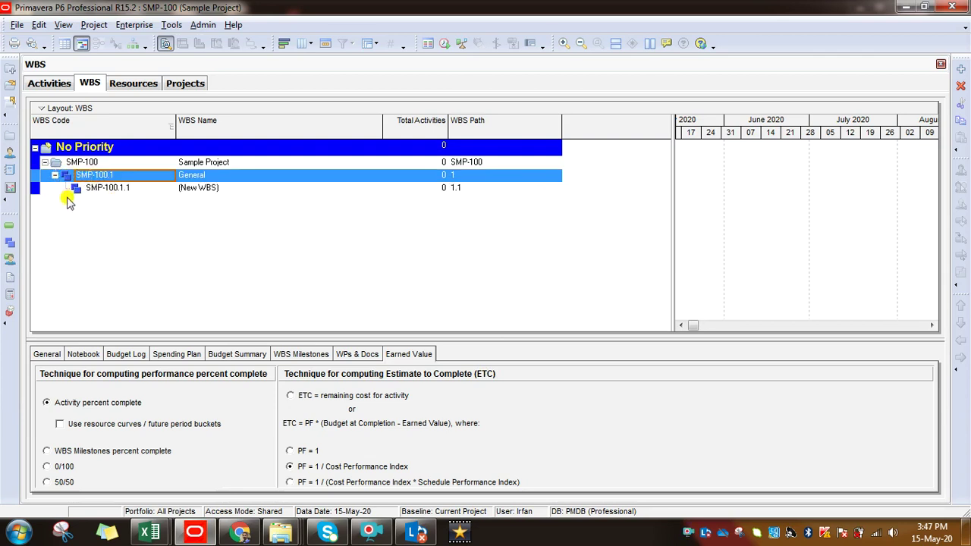
Outdent the unnamed WBS element below General so that it sits directly under Sample Project
click(217, 189)
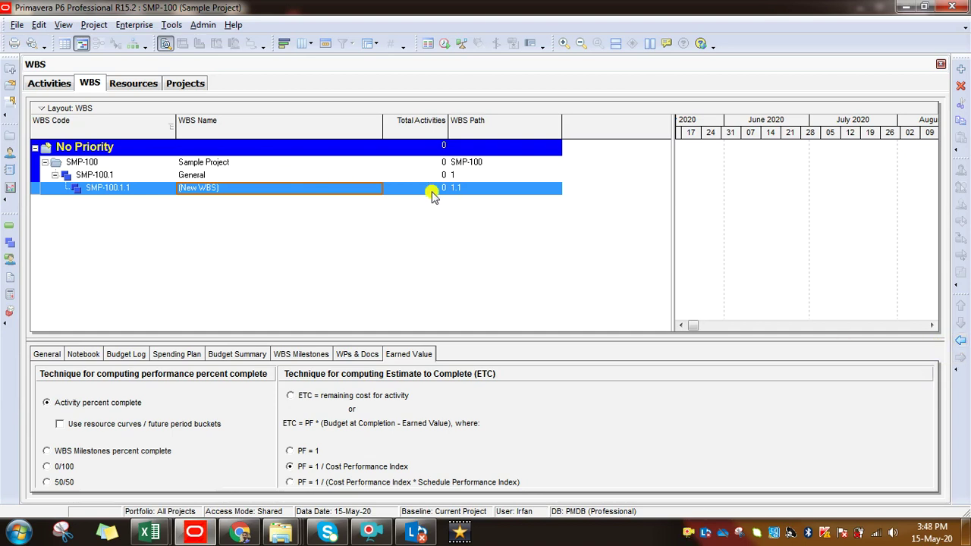
click(961, 347)
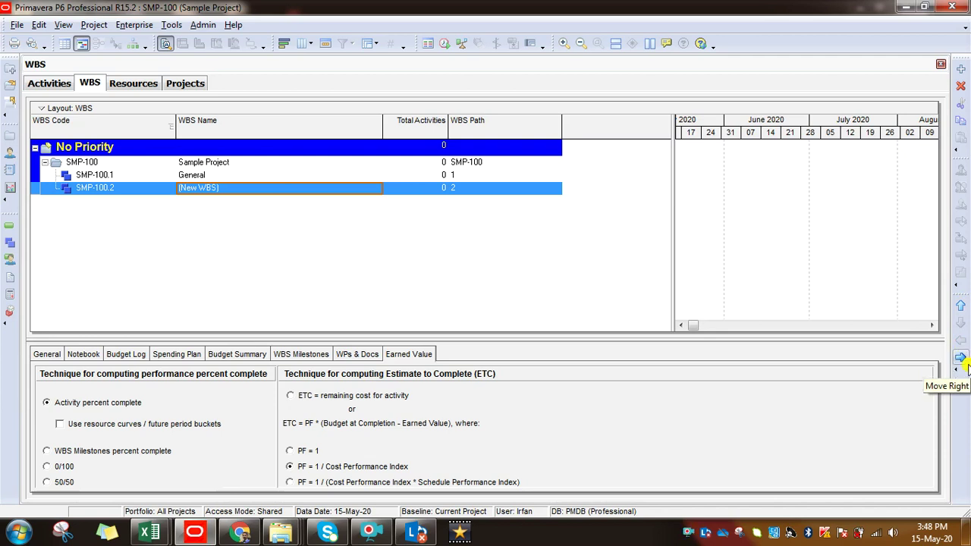
Try reordering the two WBS elements by moving the unnamed one up and back down, and General down and back up
click(961, 308)
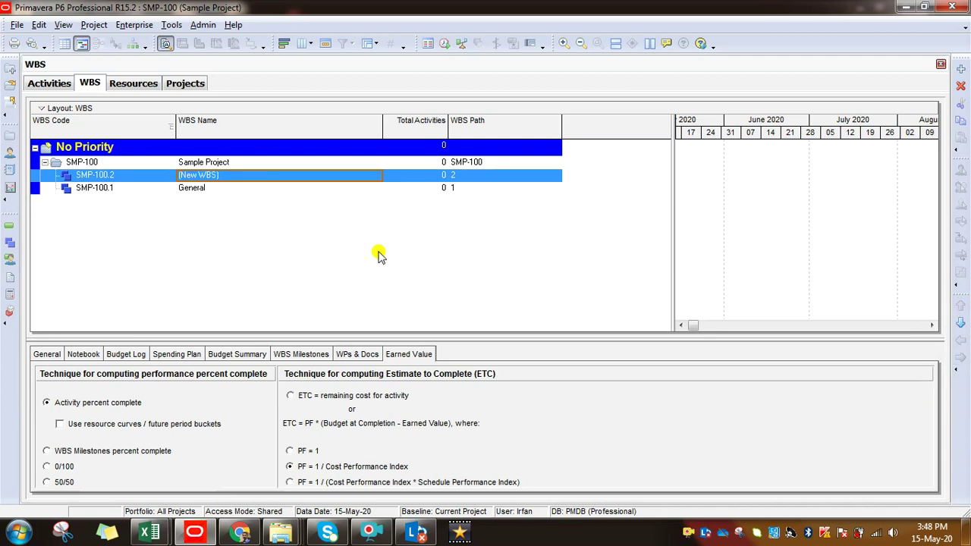
click(961, 323)
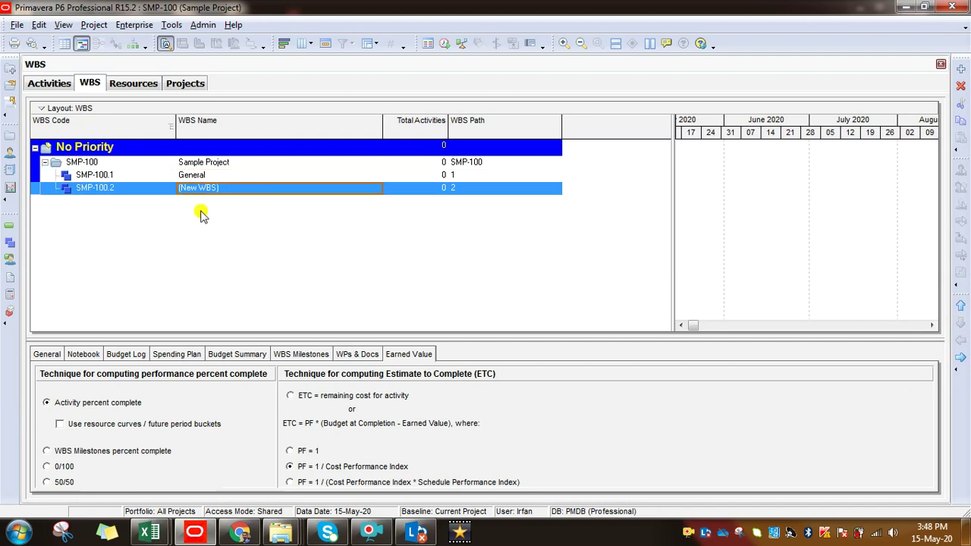
click(112, 176)
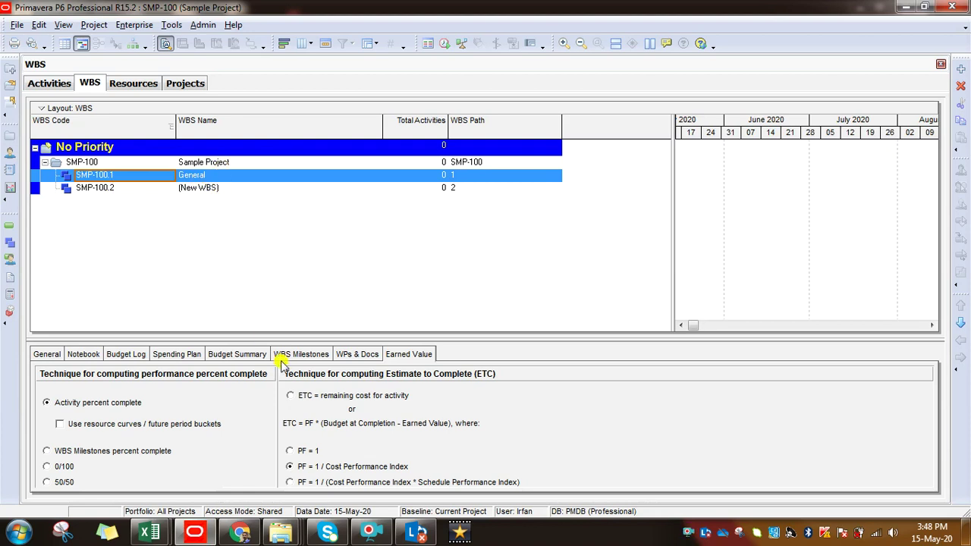
click(216, 175)
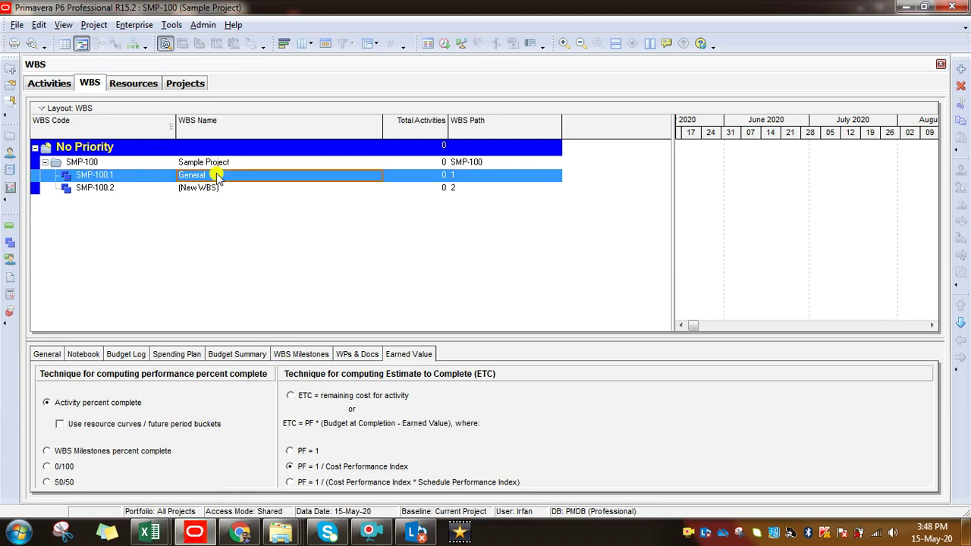
click(960, 323)
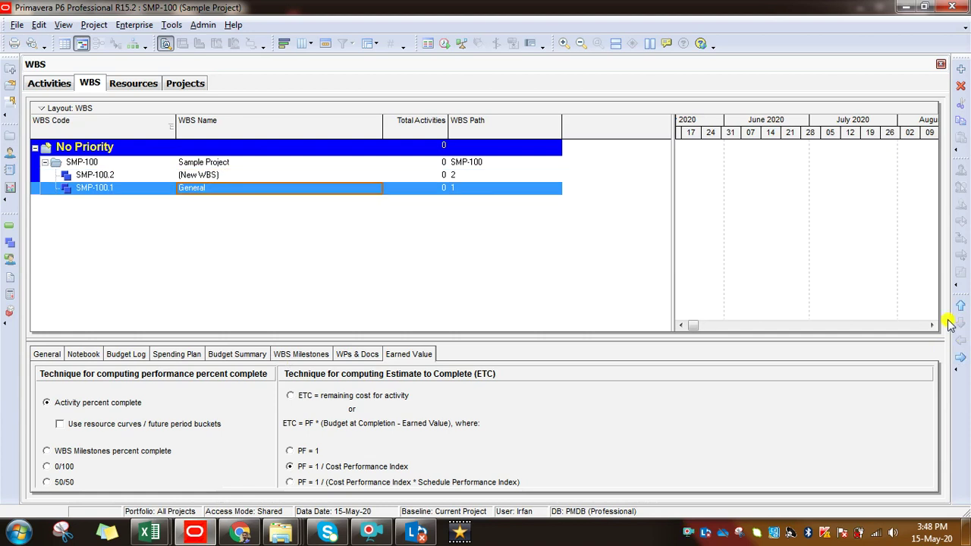
click(203, 177)
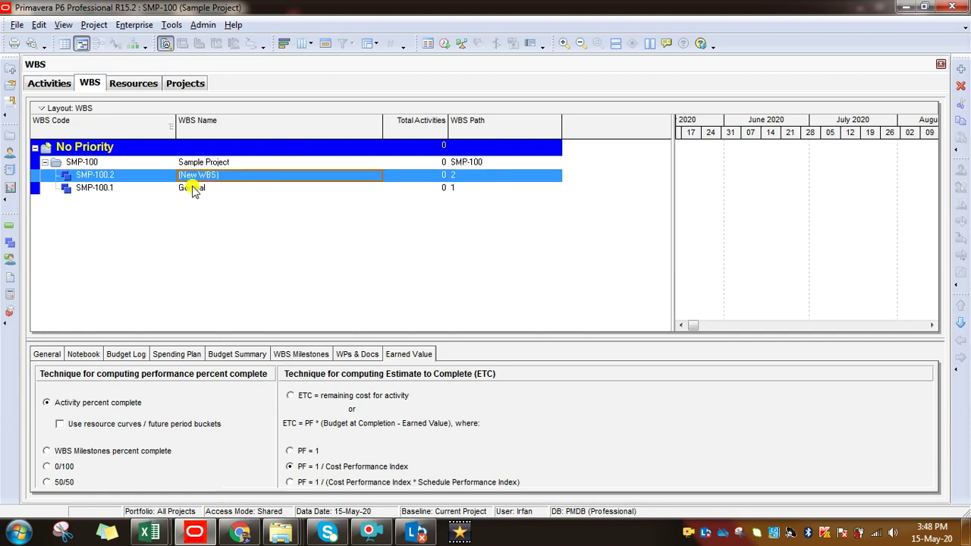
click(196, 189)
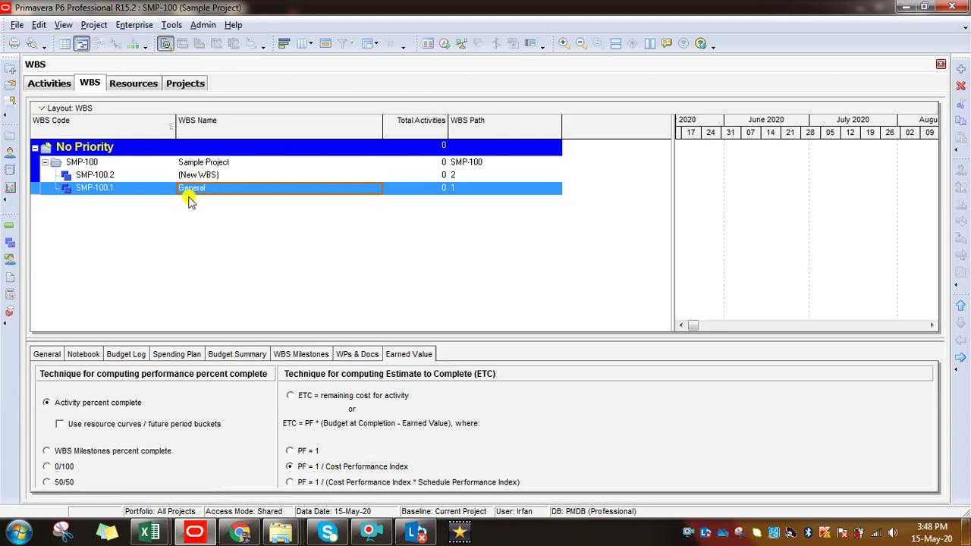
click(961, 306)
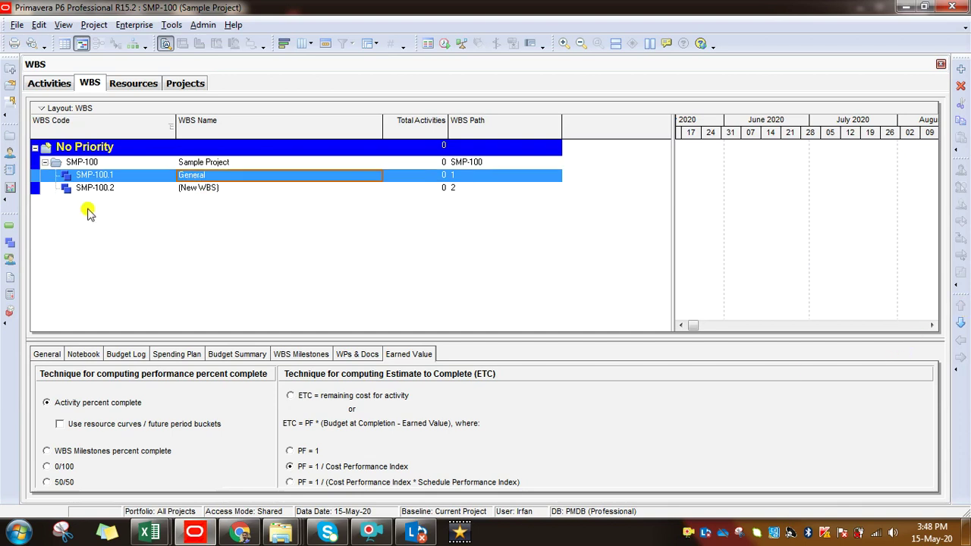
Name the WBS element SMP-100.2 Engineering
click(213, 193)
click(225, 191)
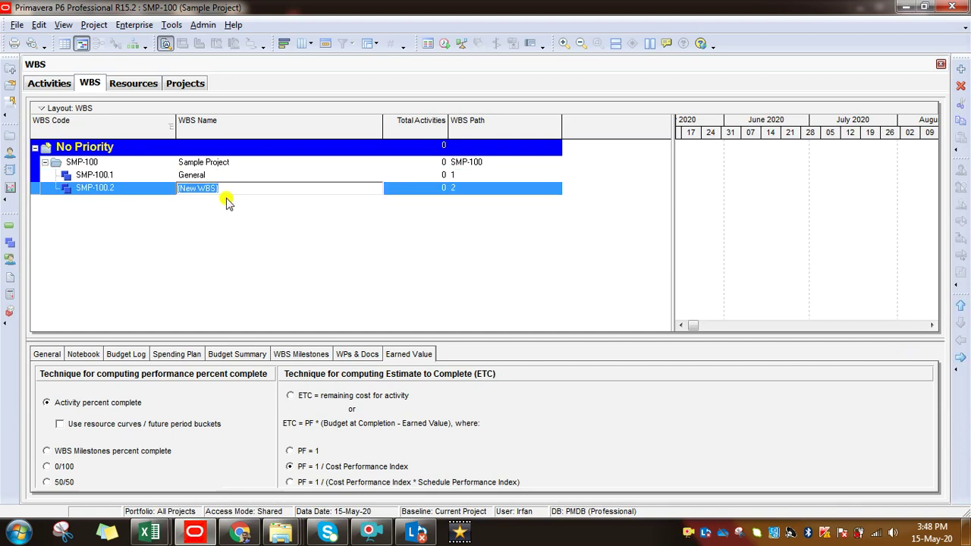
text(Engineering)
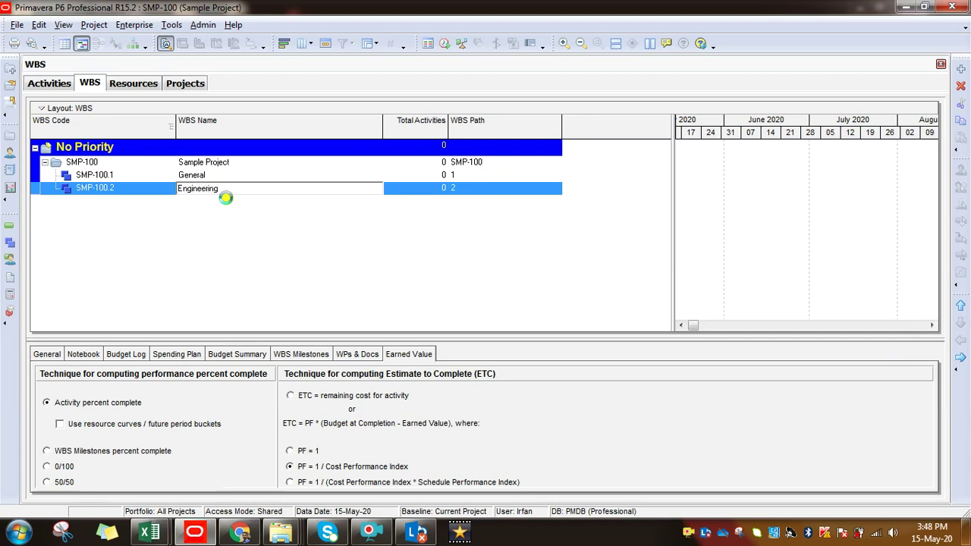
key(Return)
Add a WBS element named Procurement at the same level as Engineering, directly under Sample Project
click(961, 69)
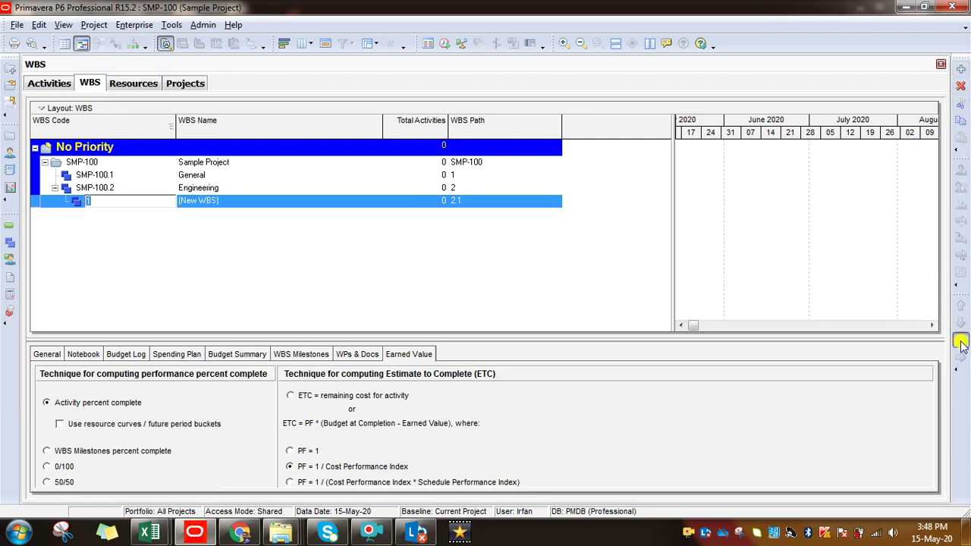
click(961, 339)
click(231, 200)
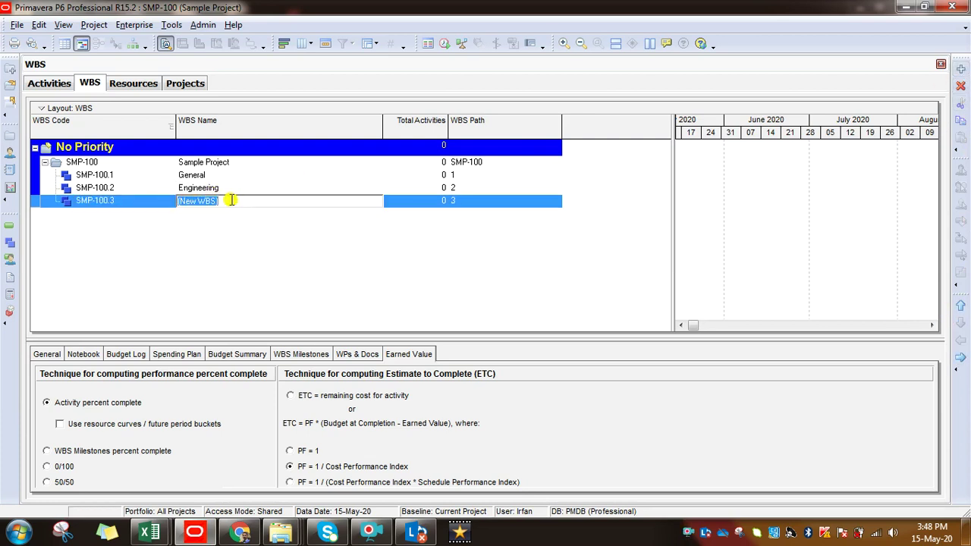
text(Procurement)
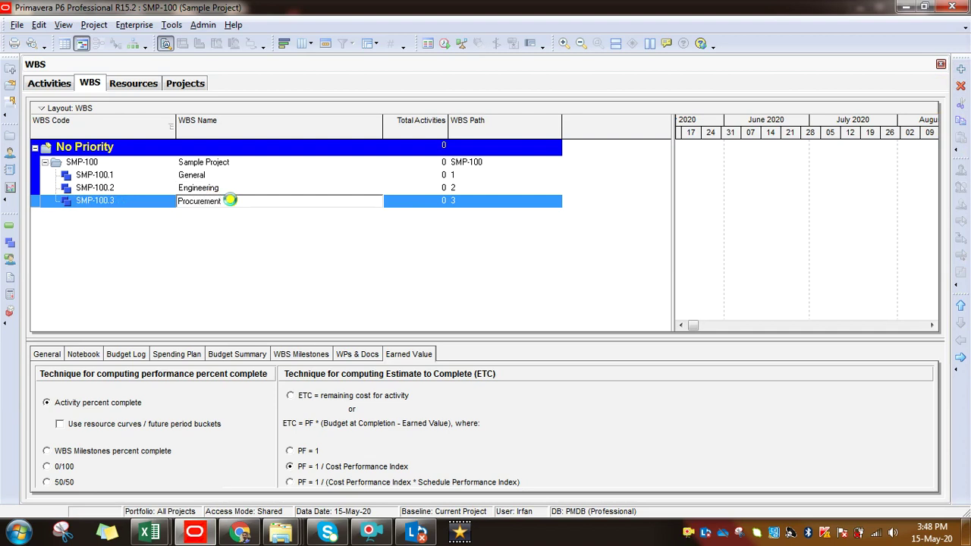
key(Return)
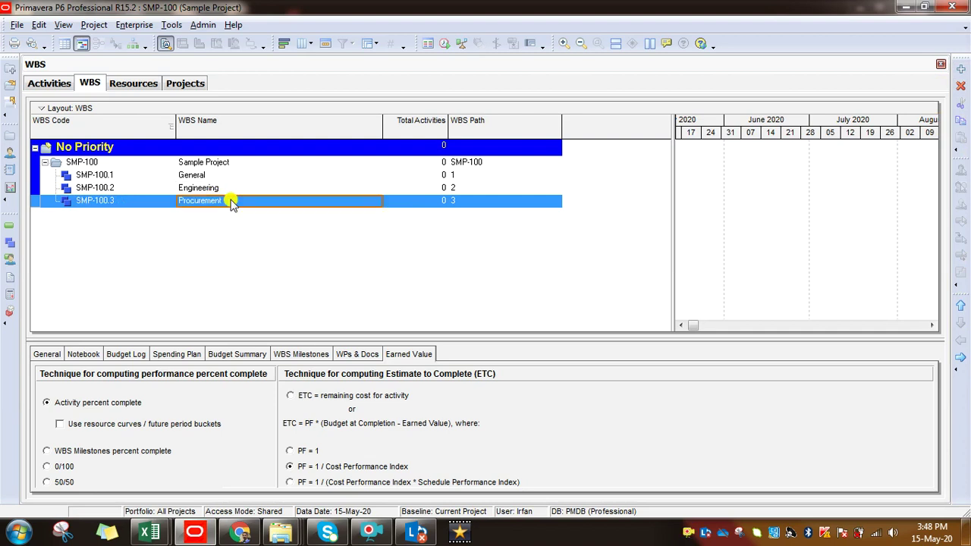
Add a WBS element named Construction at the same level as Procurement, directly under Sample Project
click(961, 69)
click(959, 343)
click(250, 216)
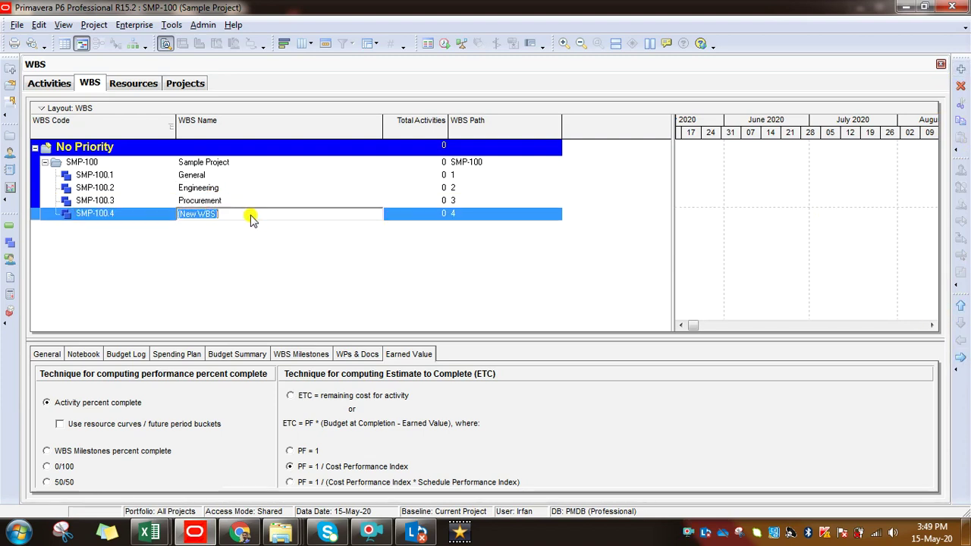
text(Construction)
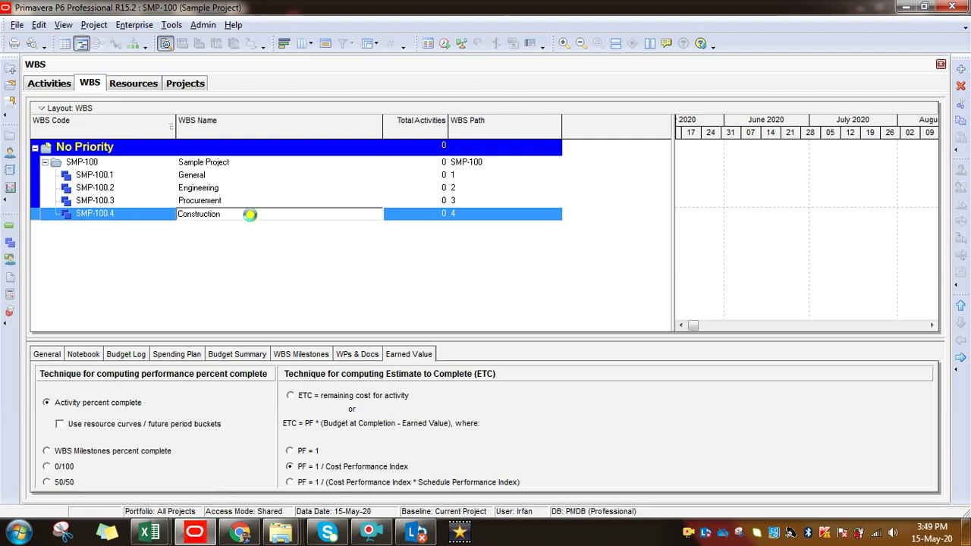
key(Return)
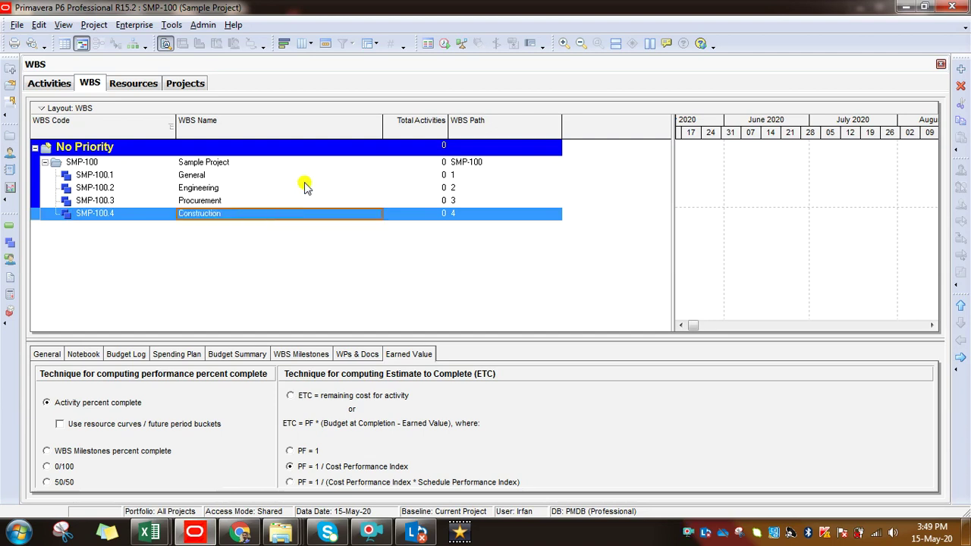
Examine how the General, Engineering, Procurement and Construction bands are arranged in the Activities view compared with the WBS view
click(106, 175)
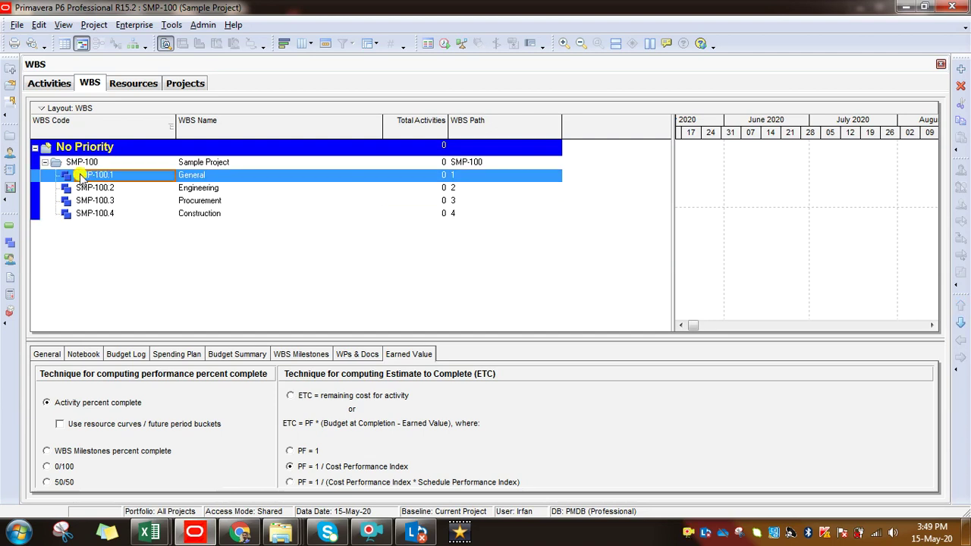
click(12, 231)
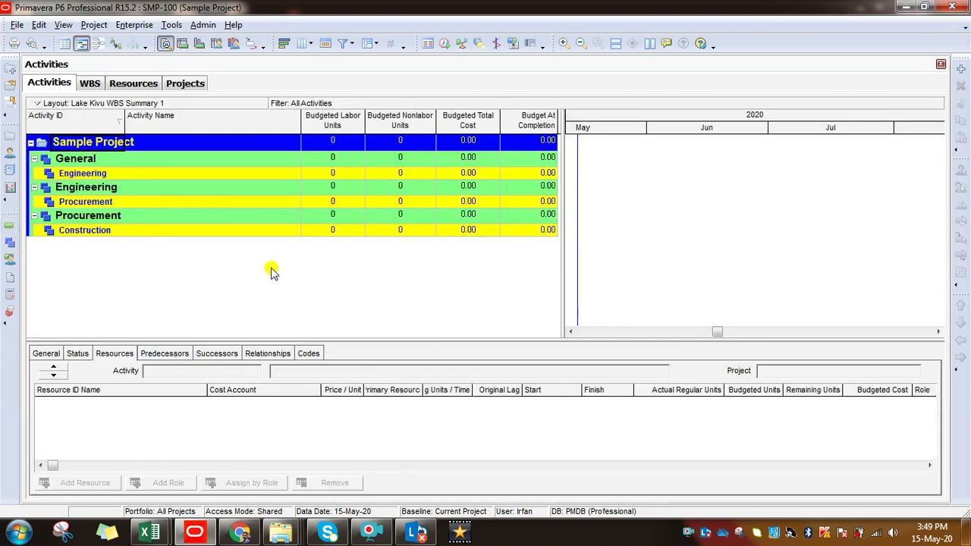
click(85, 160)
click(83, 144)
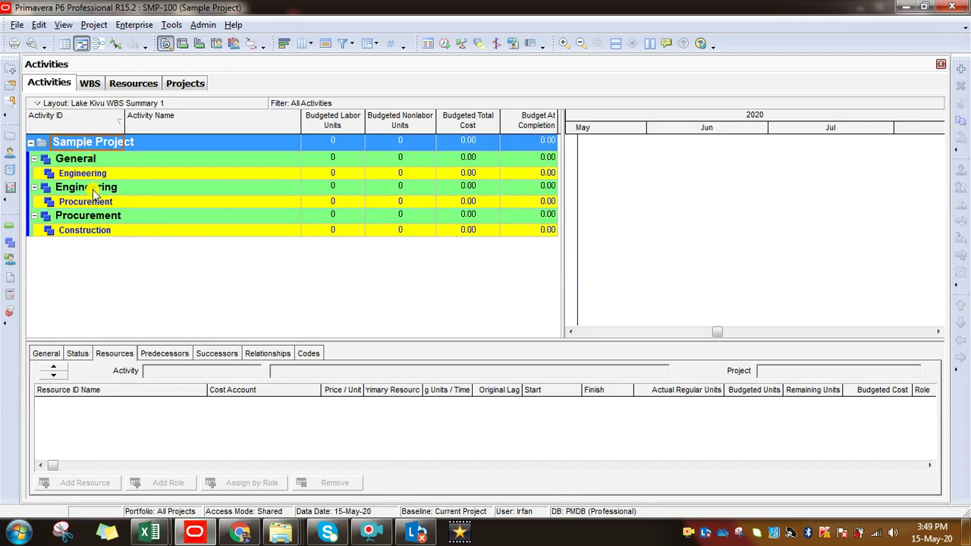
click(94, 161)
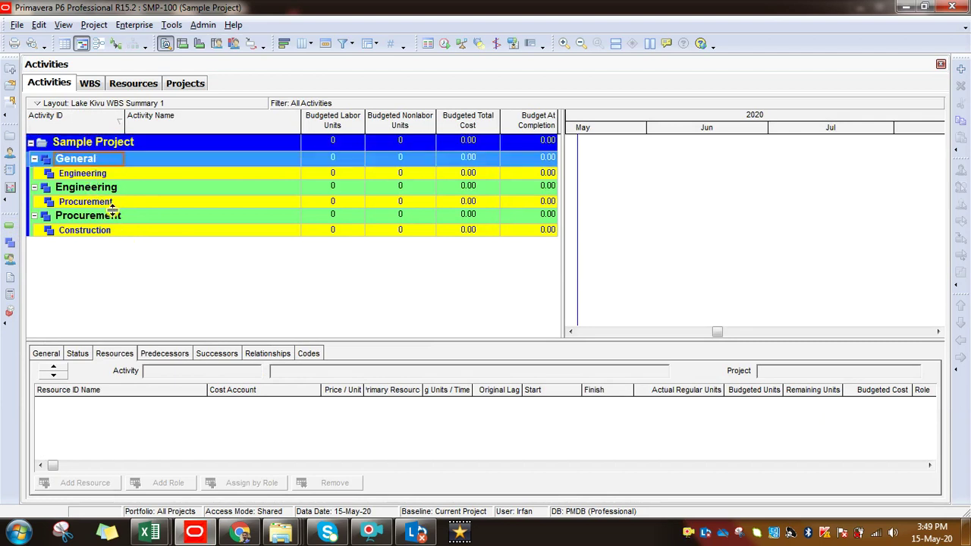
click(89, 176)
click(104, 189)
click(105, 202)
click(125, 220)
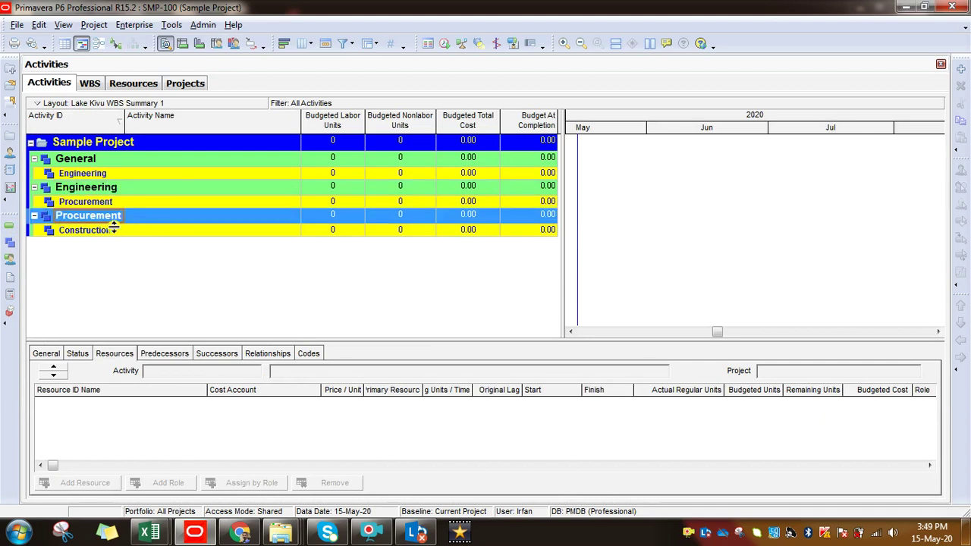
click(75, 159)
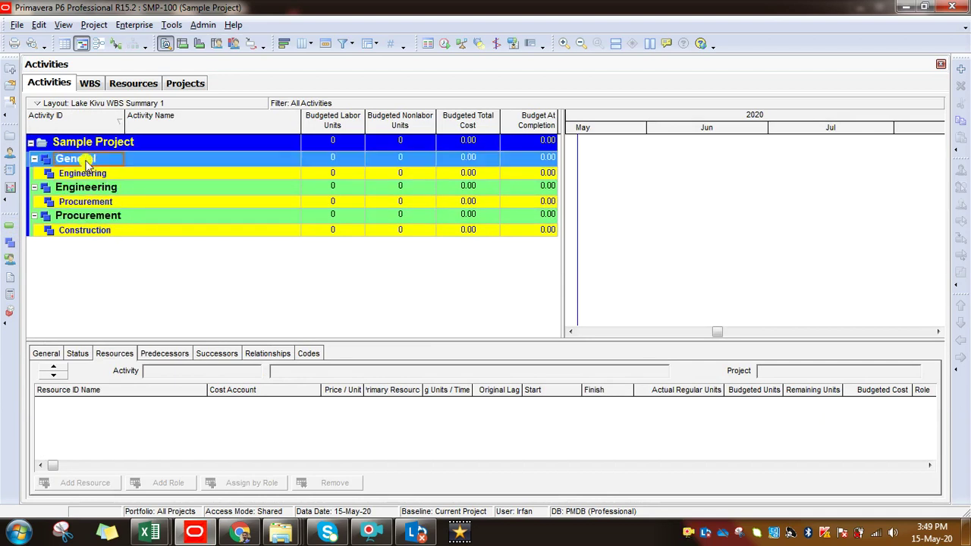
click(10, 243)
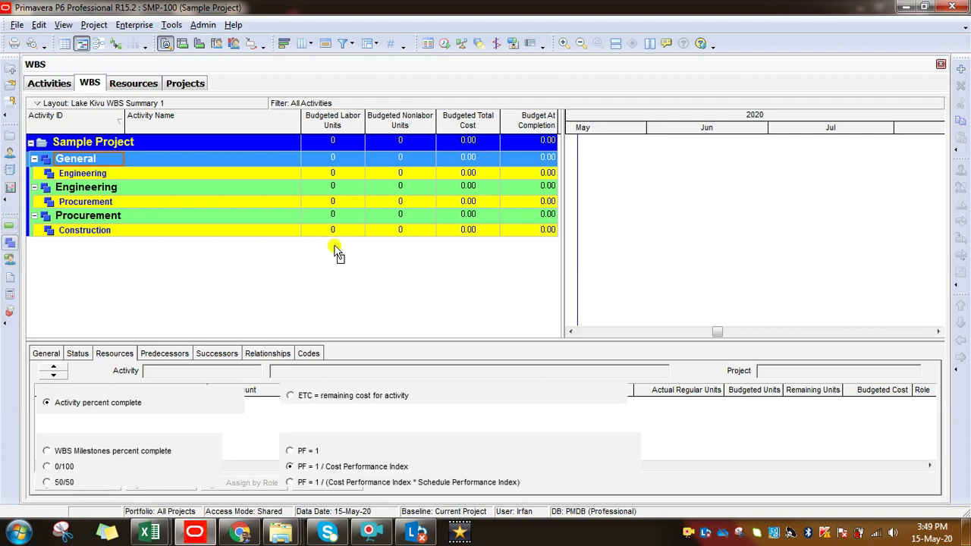
click(9, 225)
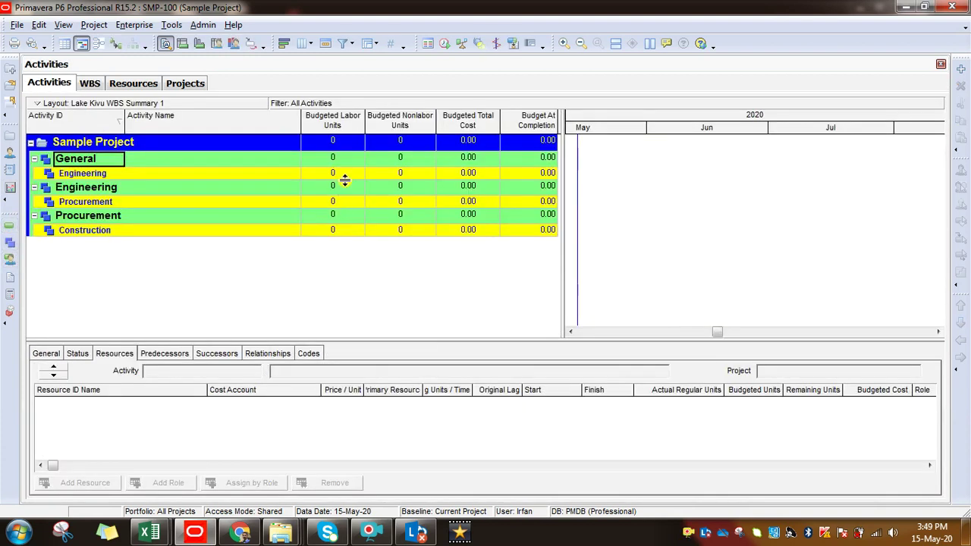
click(343, 176)
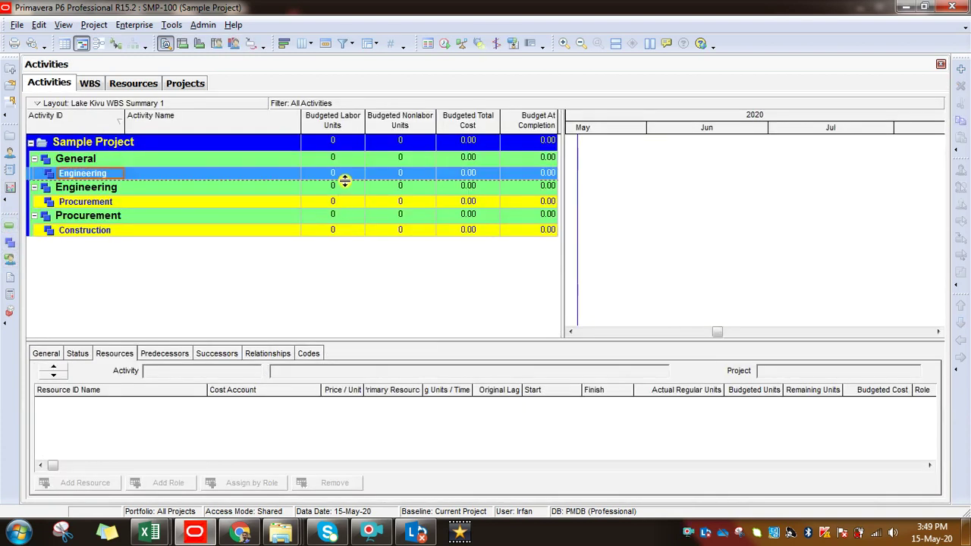
Turn on Hide if empty in the Group and Sort options of the Activities view
click(370, 47)
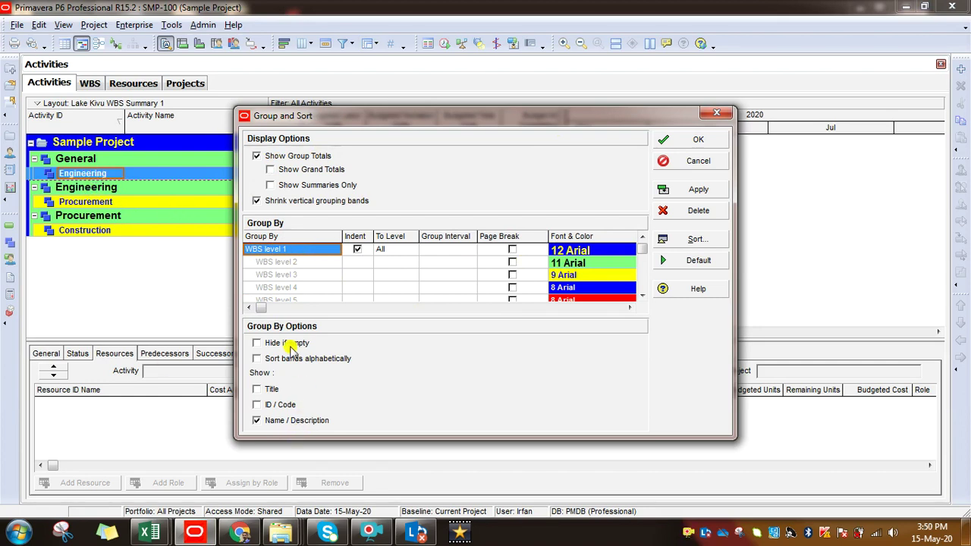
click(257, 344)
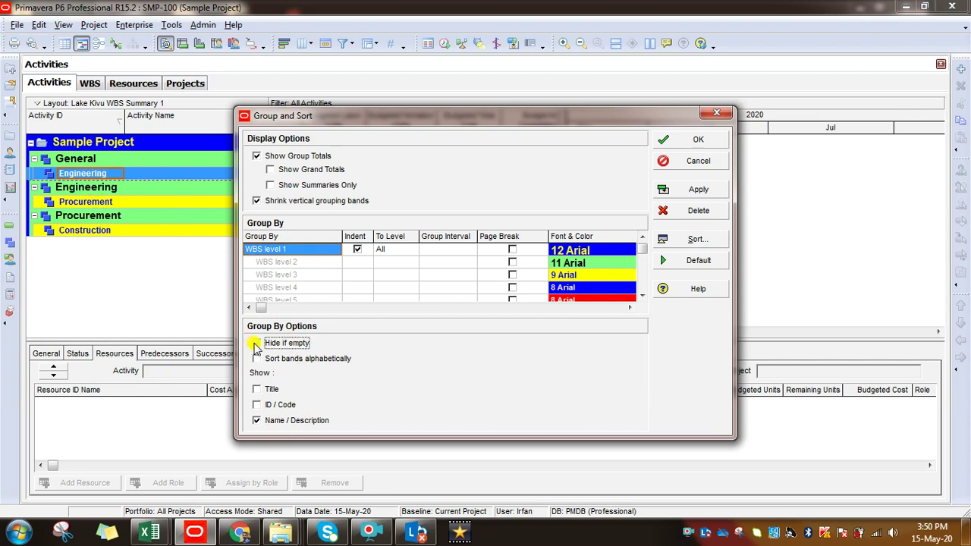
click(257, 344)
click(698, 139)
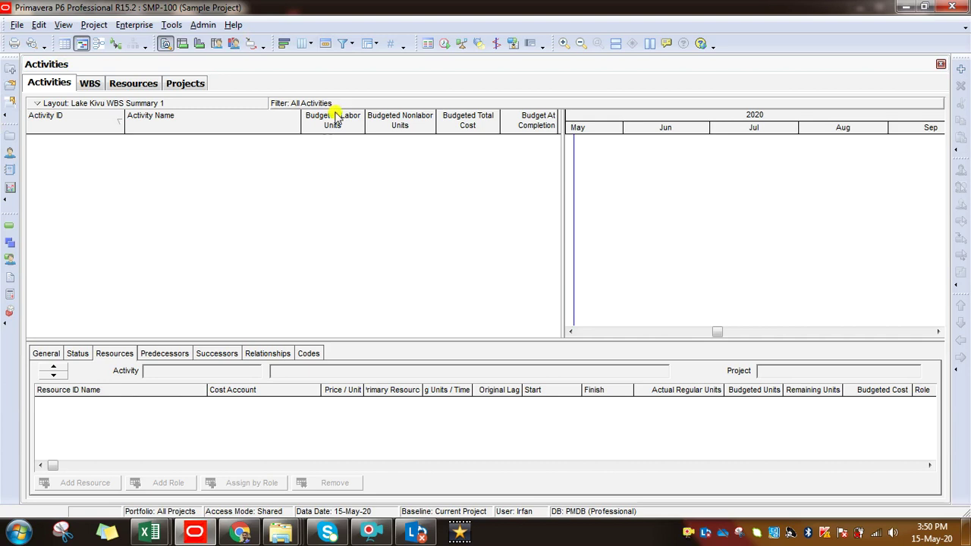
Recheck the project's WBS elements, and turn off Hide if empty in the Activities view's Group and Sort options
click(7, 140)
click(211, 148)
click(9, 249)
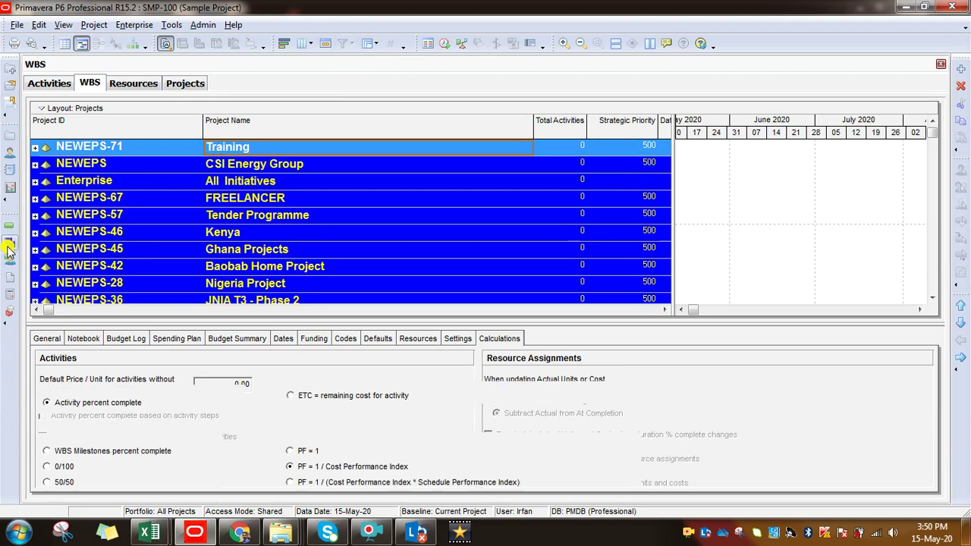
click(198, 176)
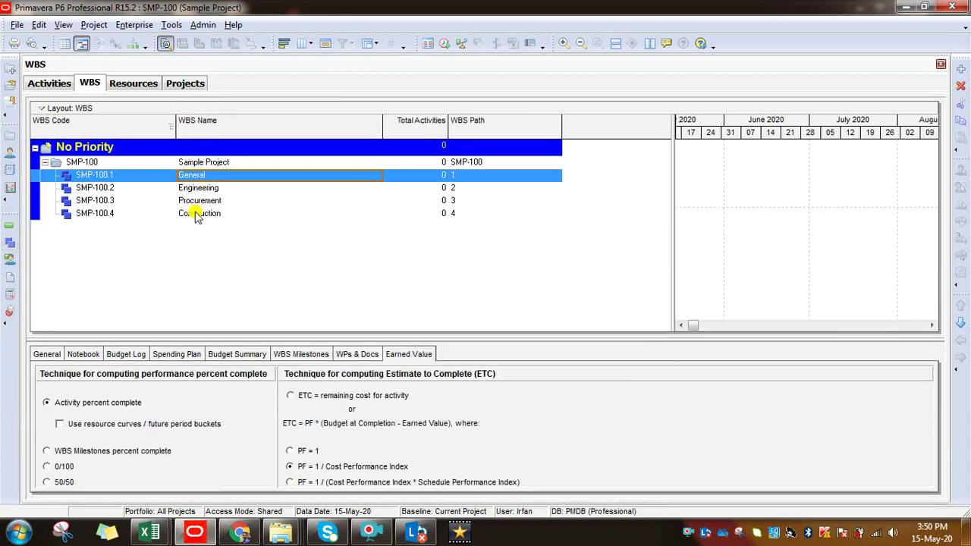
click(11, 226)
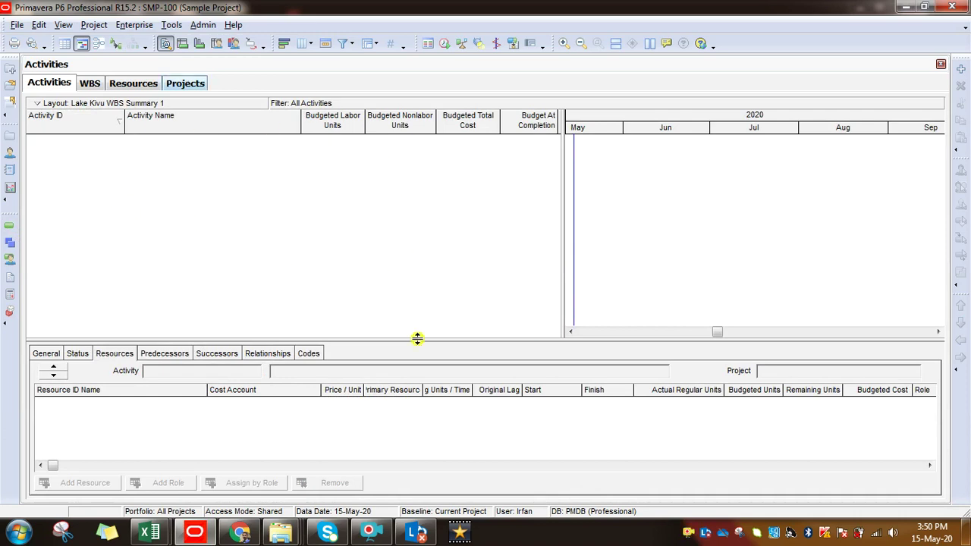
click(367, 46)
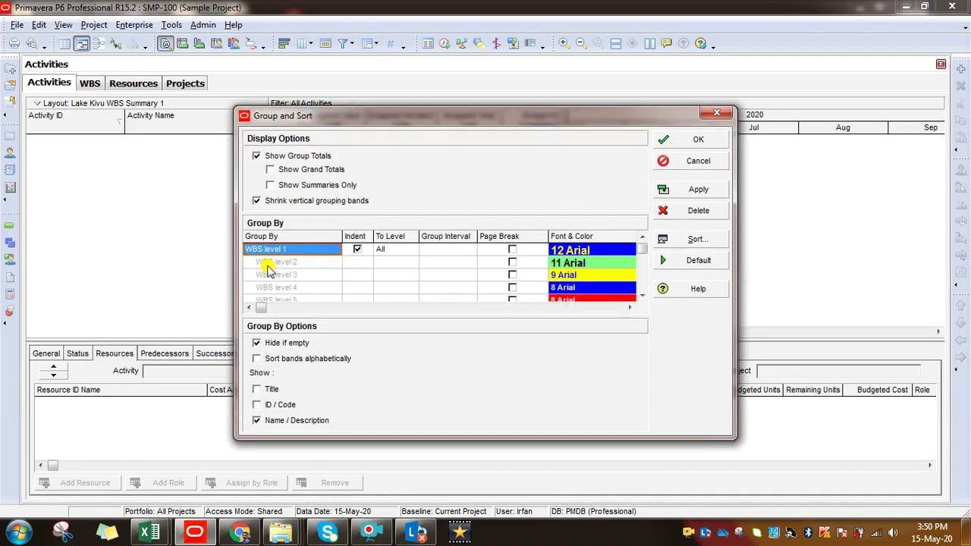
click(272, 345)
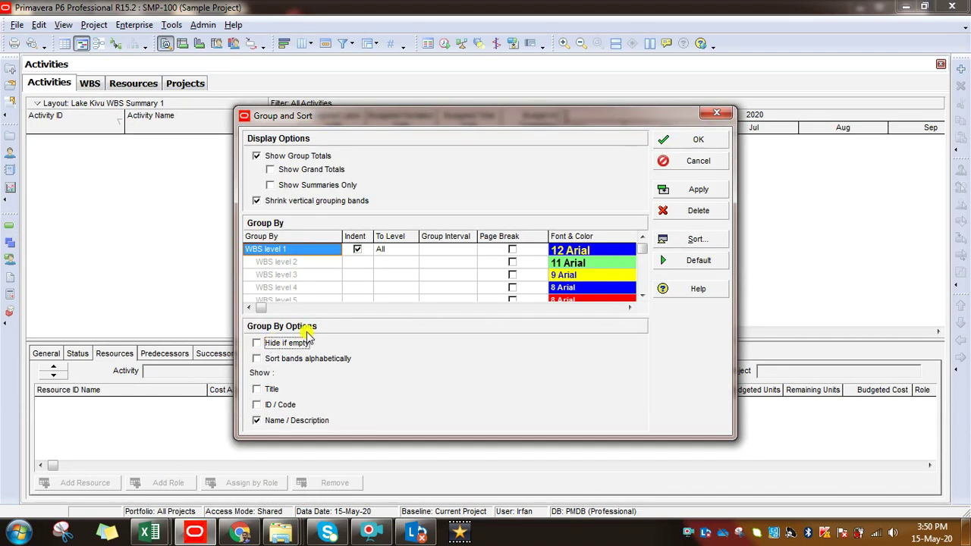
click(695, 143)
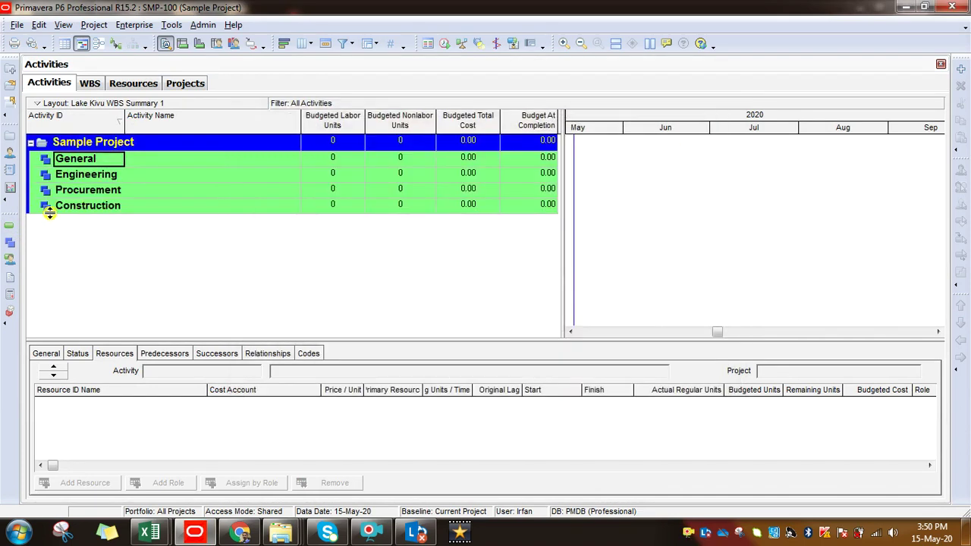
Add a new activity under the General WBS element
click(92, 158)
click(89, 175)
click(96, 192)
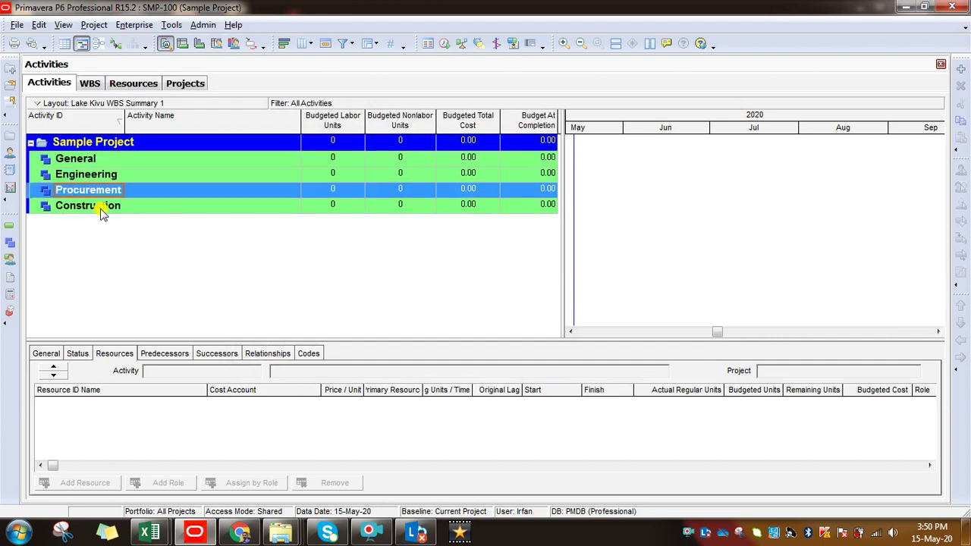
click(100, 208)
click(88, 160)
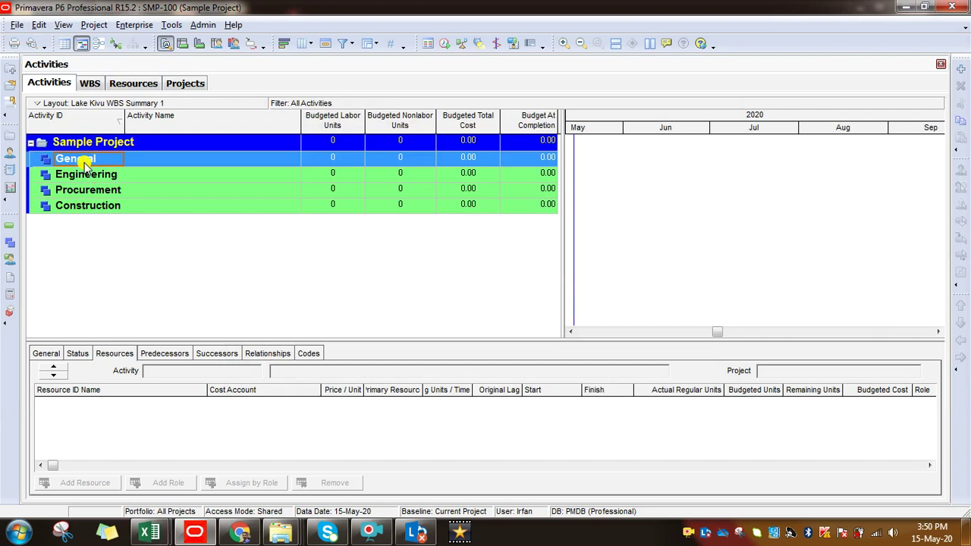
click(960, 72)
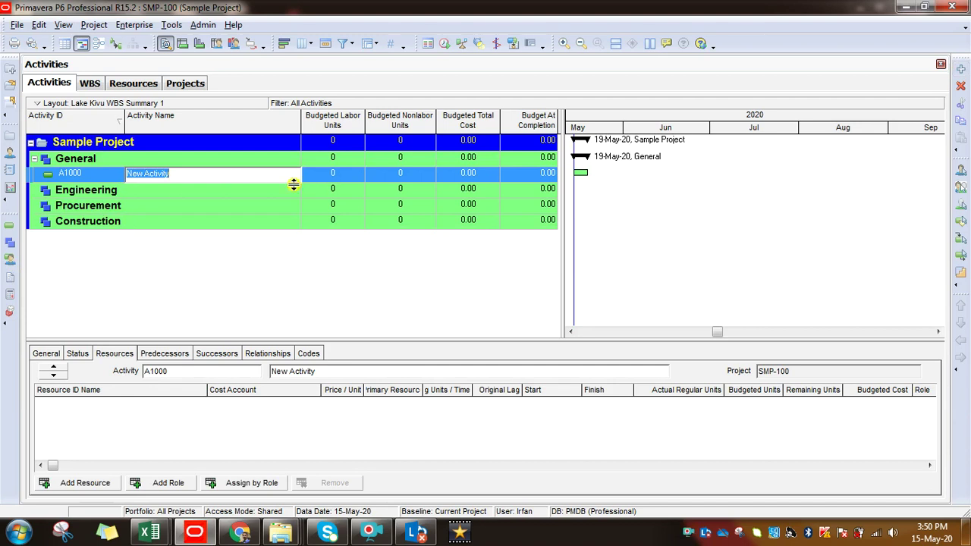
Name the new activity under General Activity A
click(91, 176)
click(186, 179)
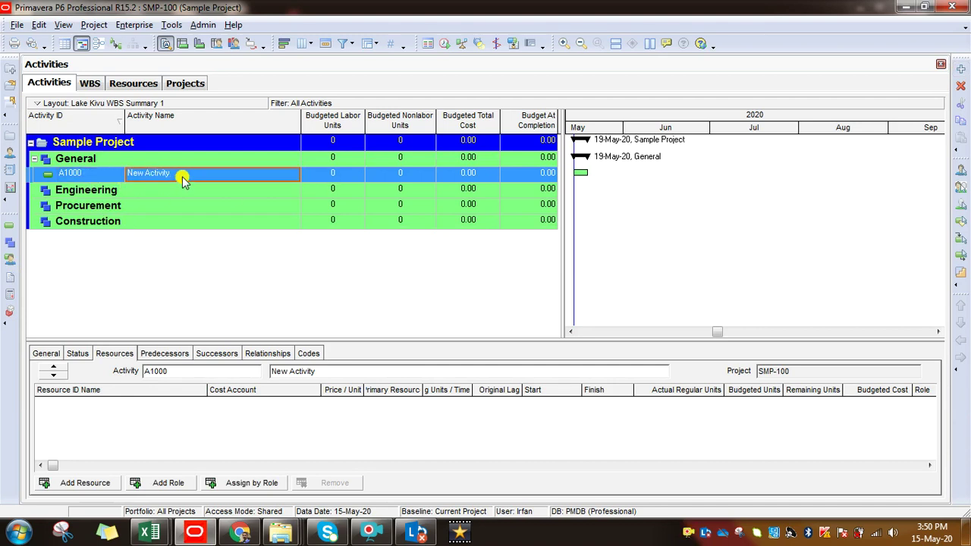
click(188, 176)
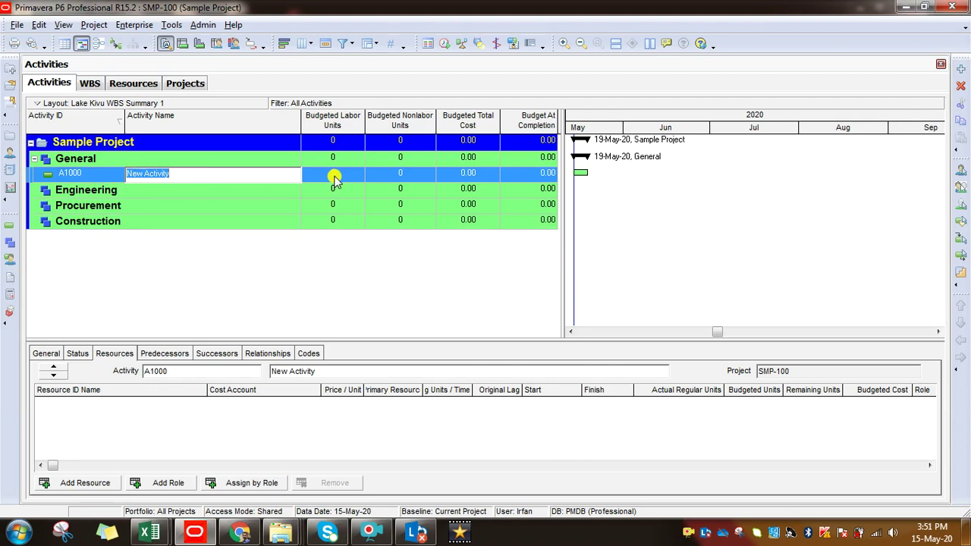
text(Ac)
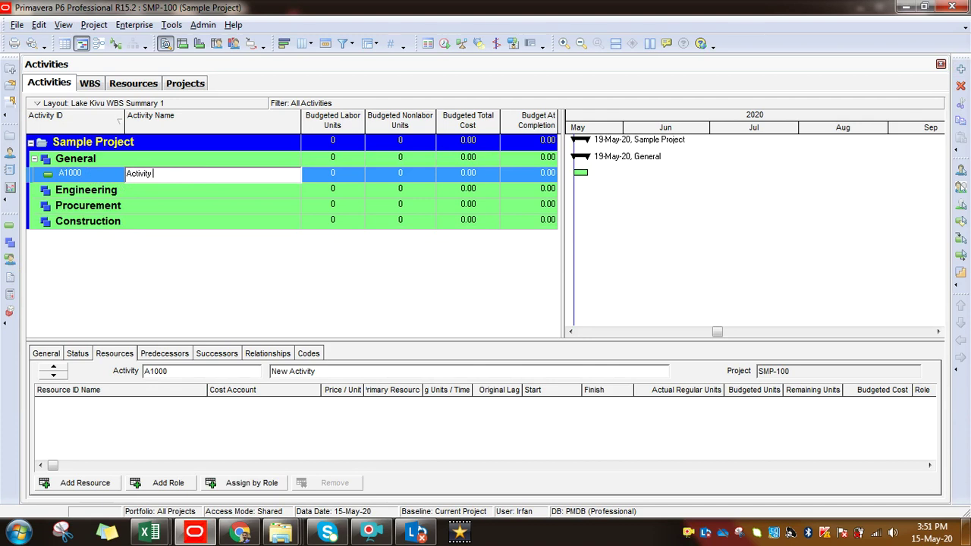
click(335, 178)
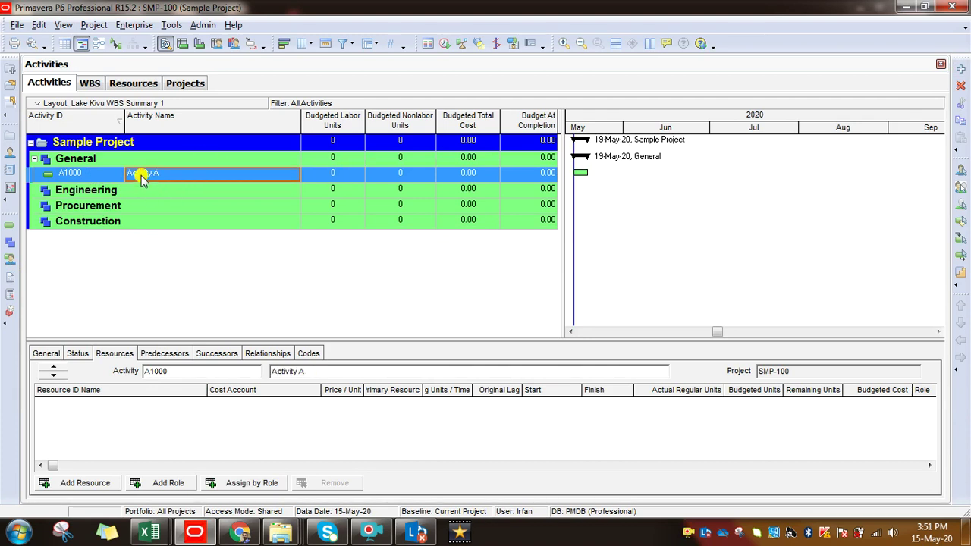
Rename the General activity A1000 as Start
click(194, 174)
text(Start)
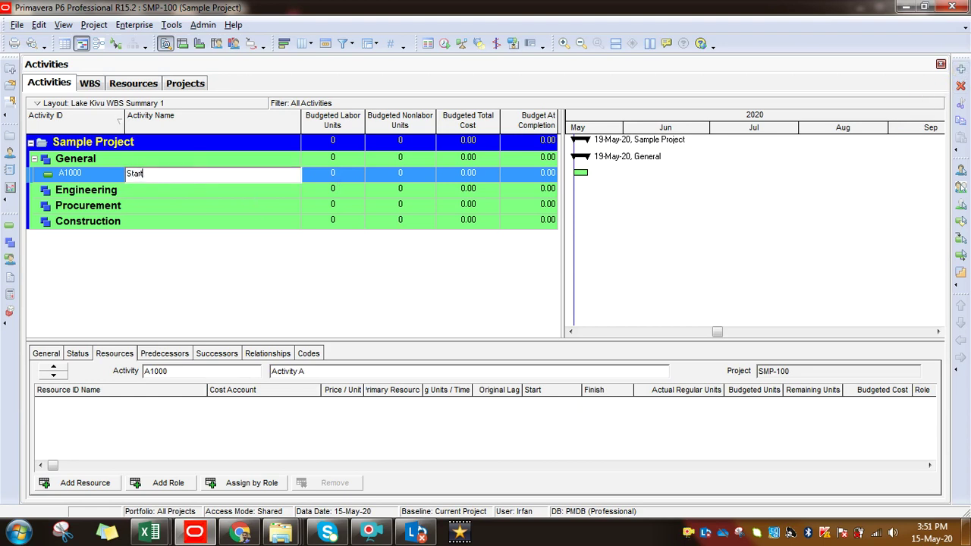
key(Return)
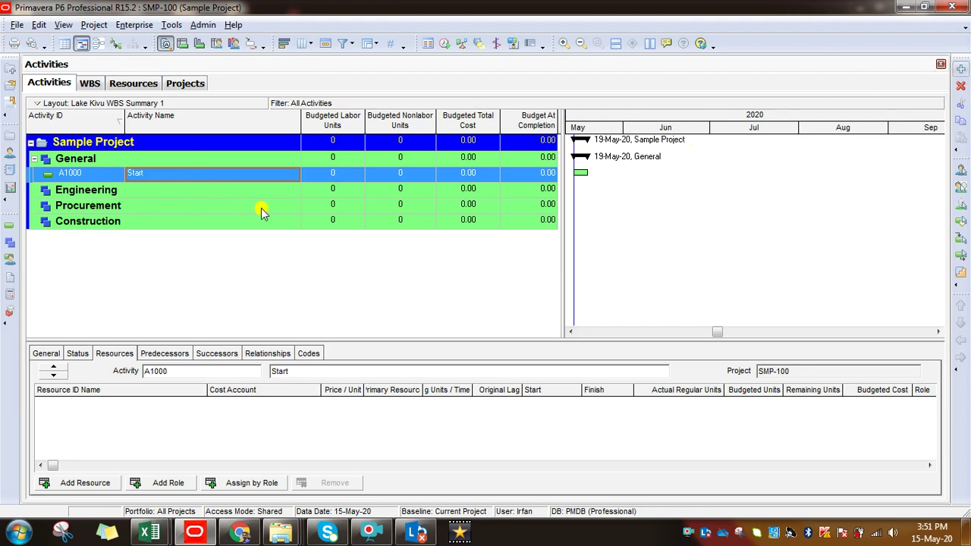
Duplicate the Start activity within the General WBS element by copy and paste, and name the copy Finish
click(112, 175)
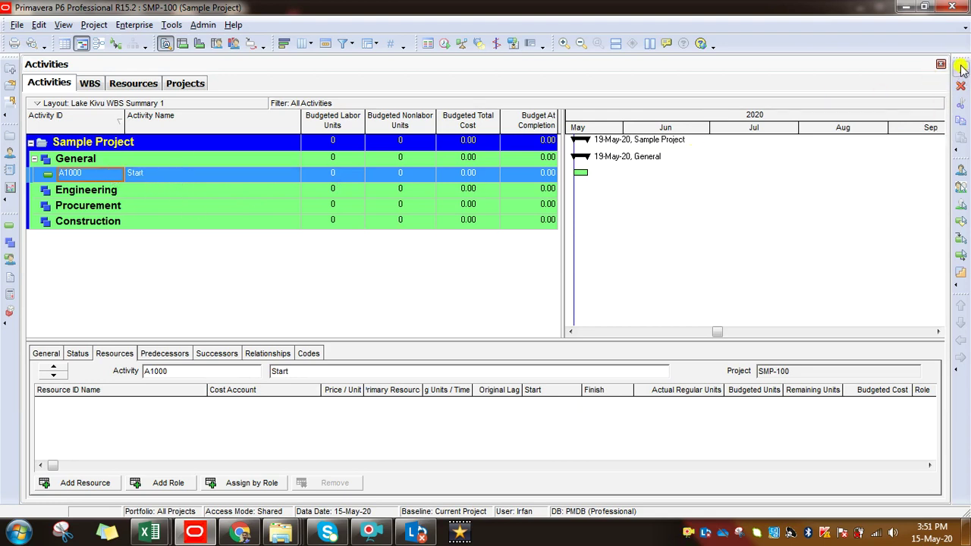
click(144, 176)
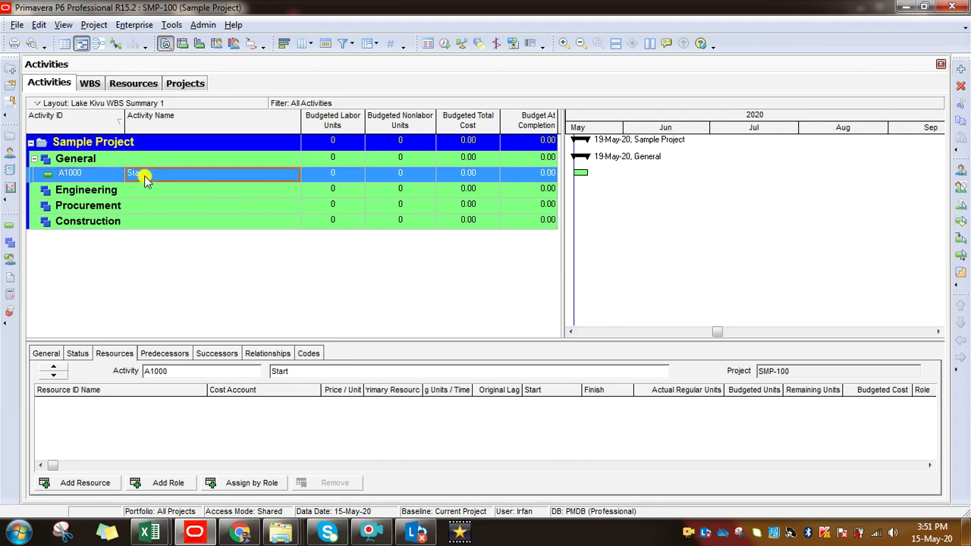
right_click(144, 176)
click(190, 217)
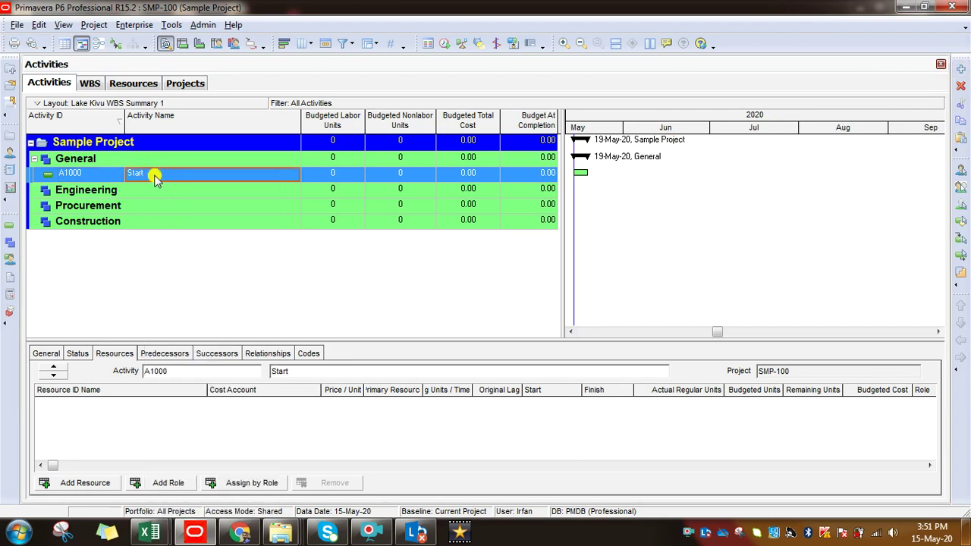
right_click(162, 172)
click(190, 233)
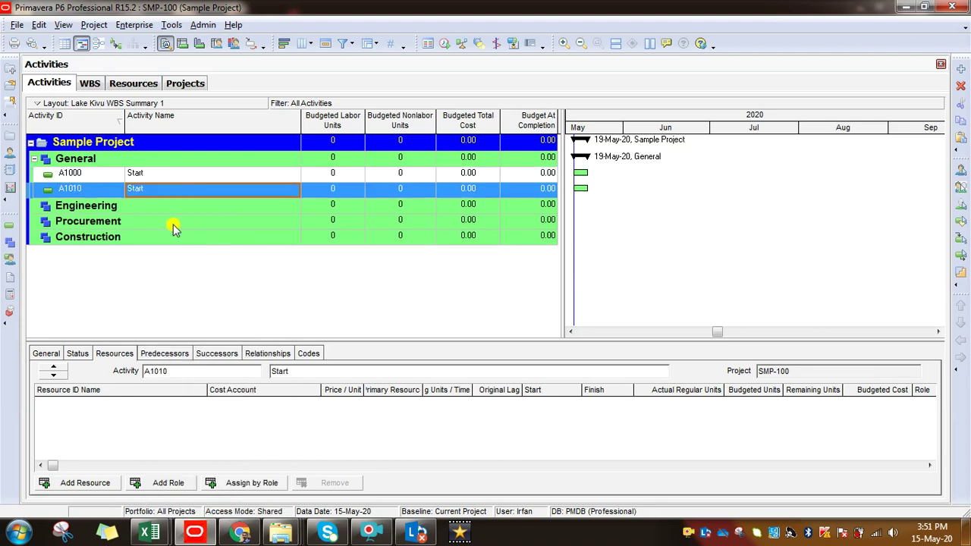
click(173, 188)
text(Fir)
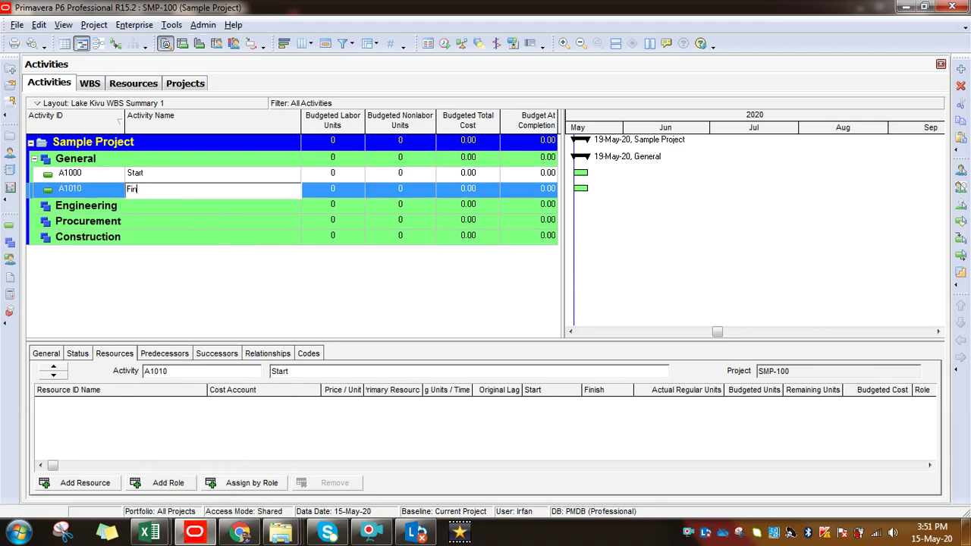
key(Return)
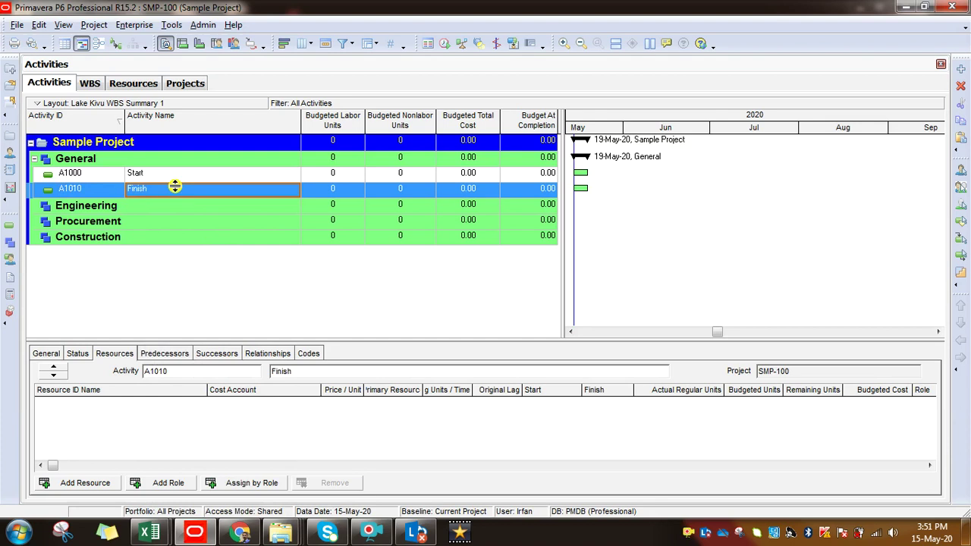
Add a new activity named Shop Drawing under the Engineering WBS element
click(81, 210)
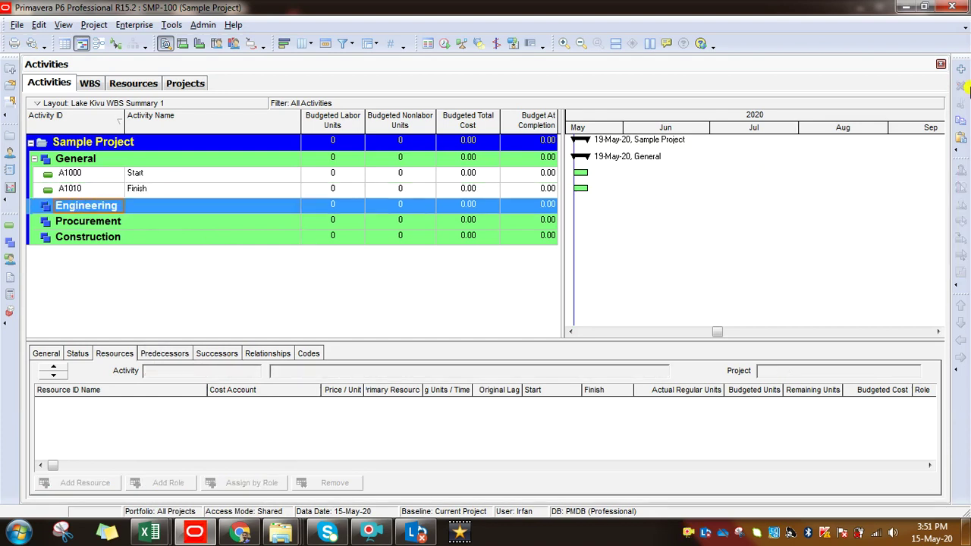
click(960, 69)
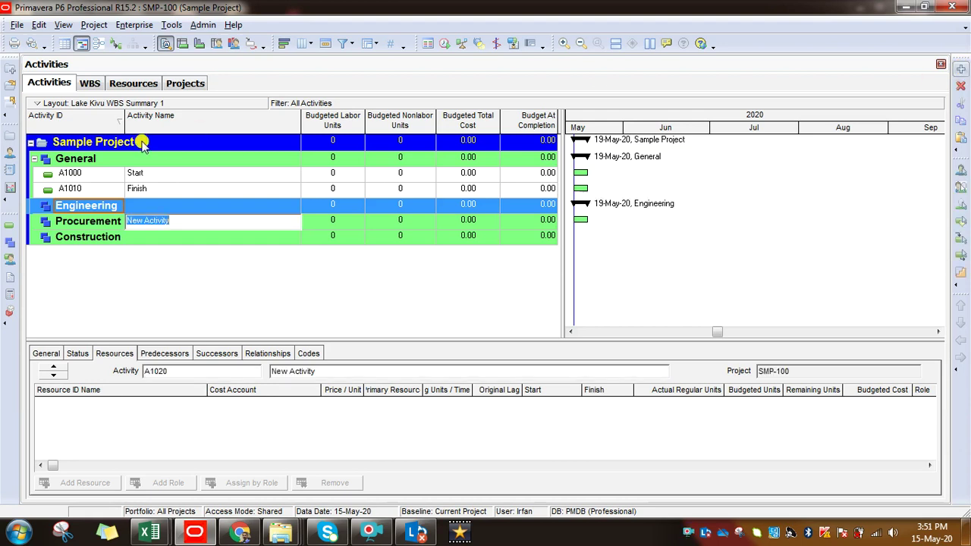
text(A)
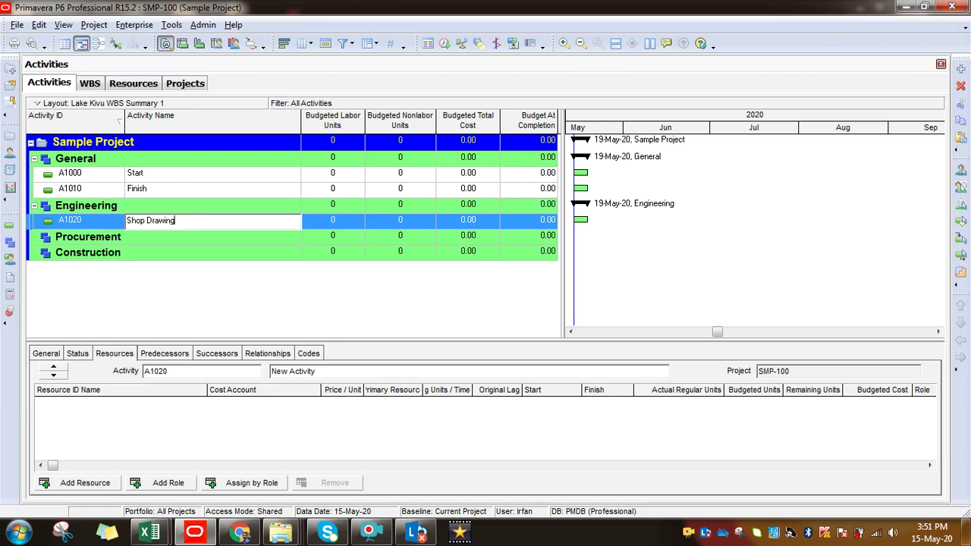
key(Return)
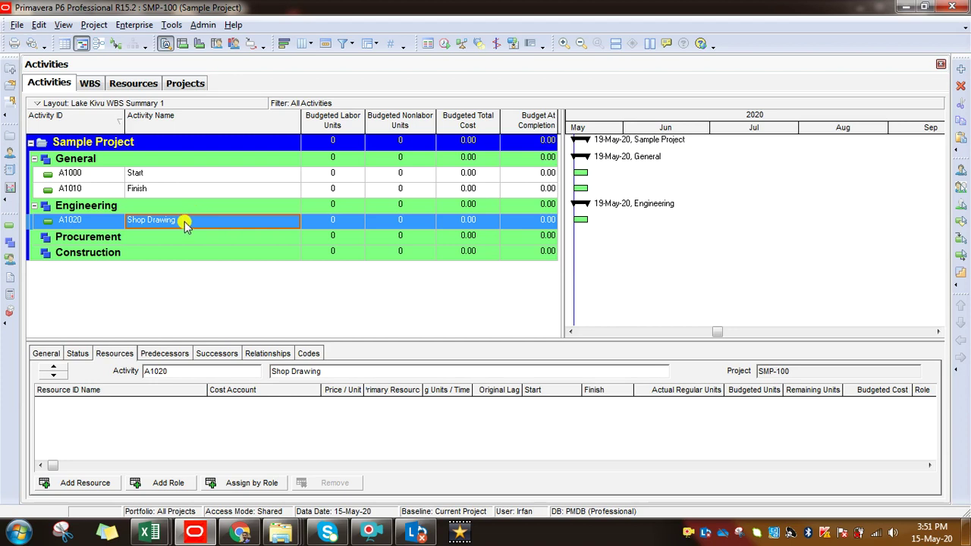
Duplicate the Shop Drawing activity under Engineering and name the copy Method Statement
key(ctrl+v)
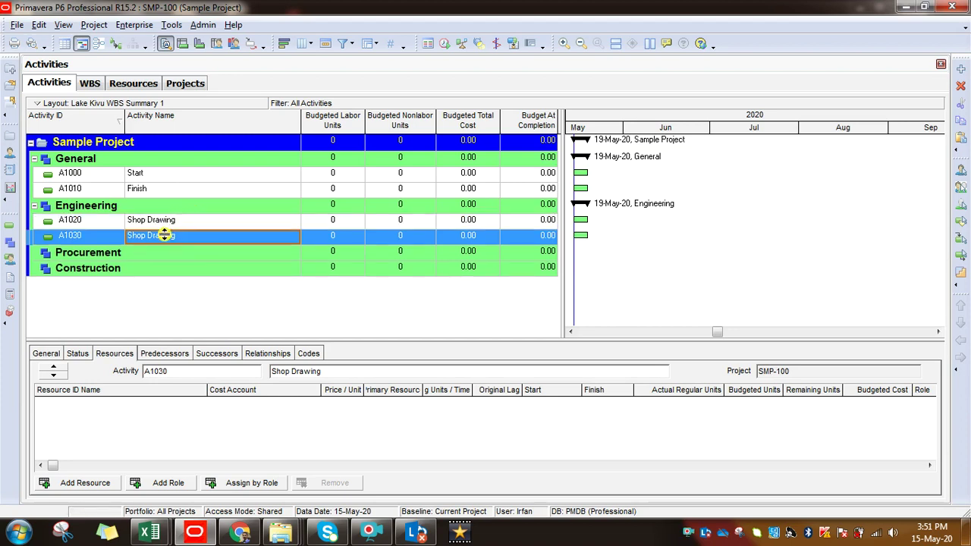
click(191, 238)
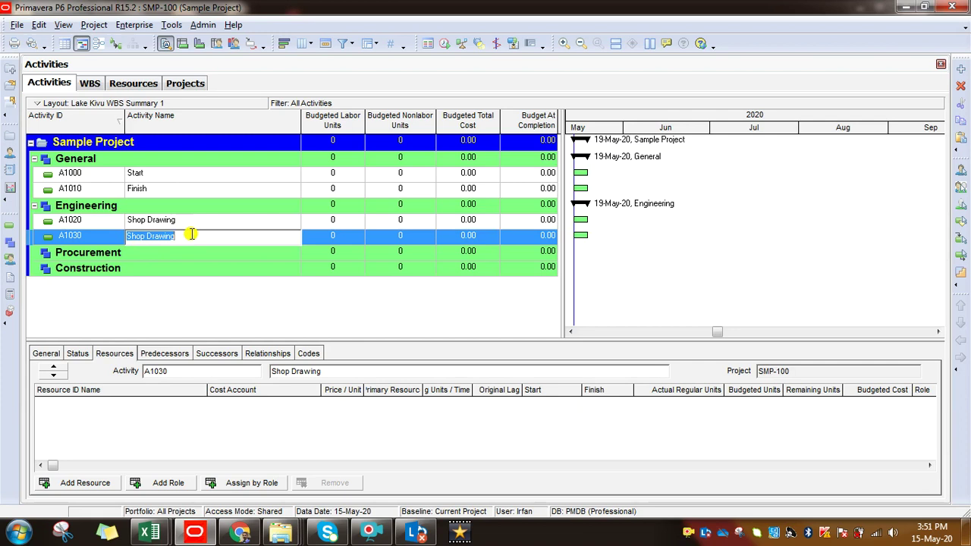
text(Method Statement)
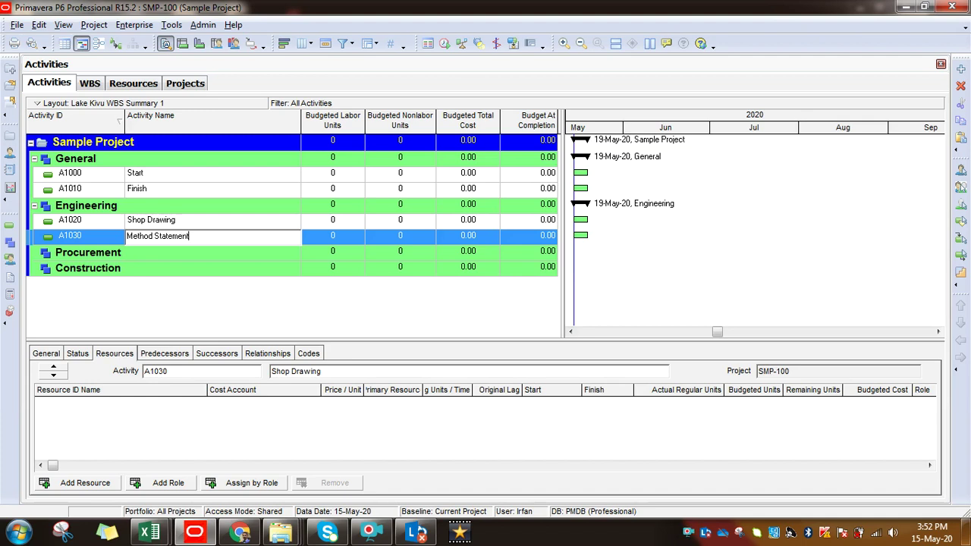
key(Return)
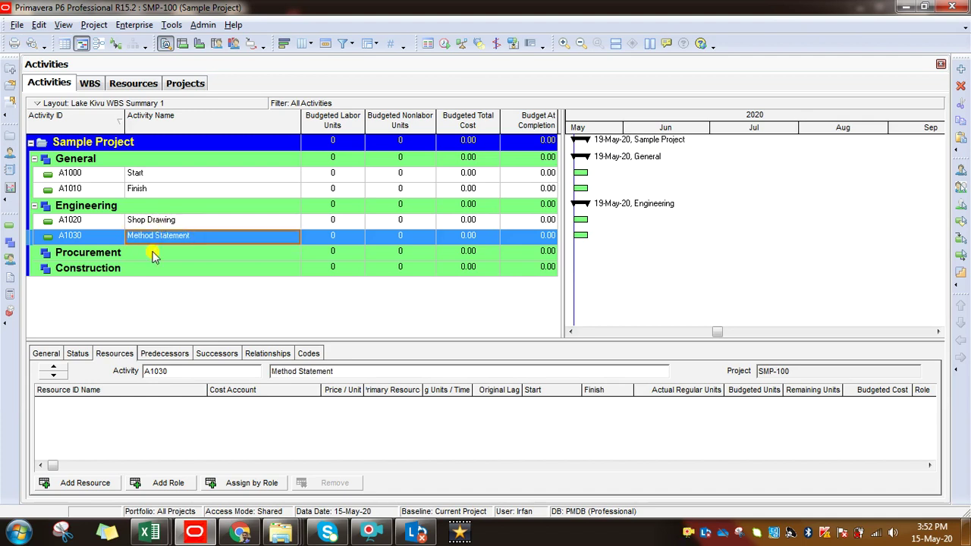
Add a new activity named Material Order and Delivery under the Procurement WBS element
click(70, 253)
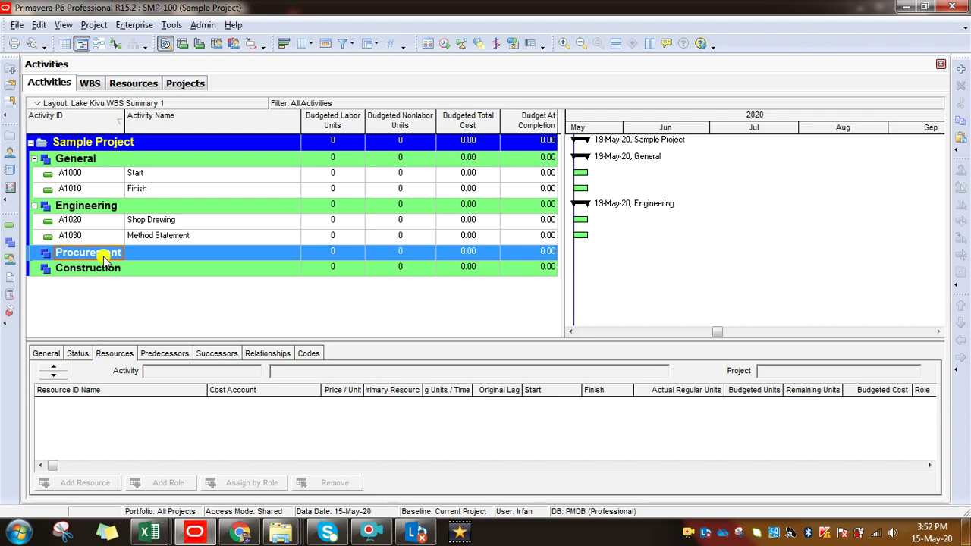
key(Insert)
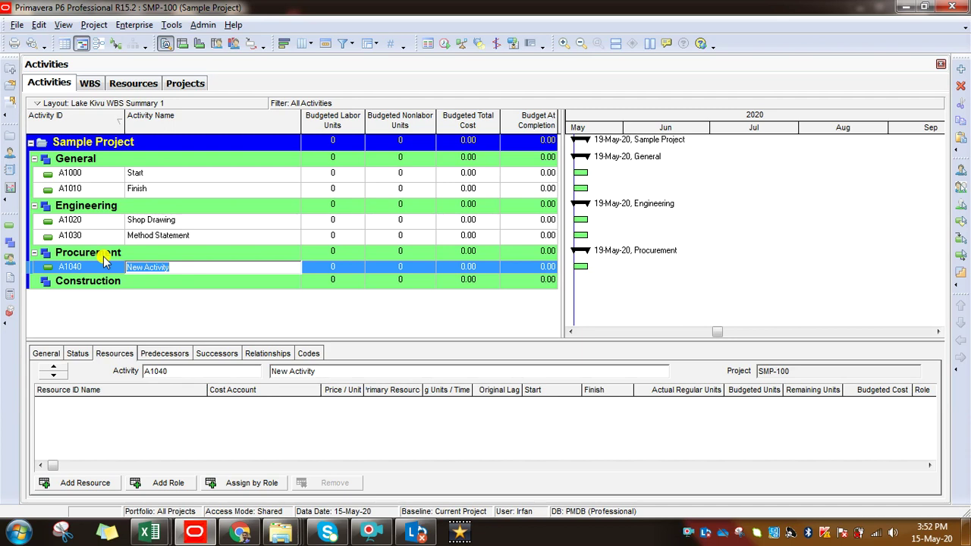
click(188, 268)
double_click(194, 267)
text(Ma)
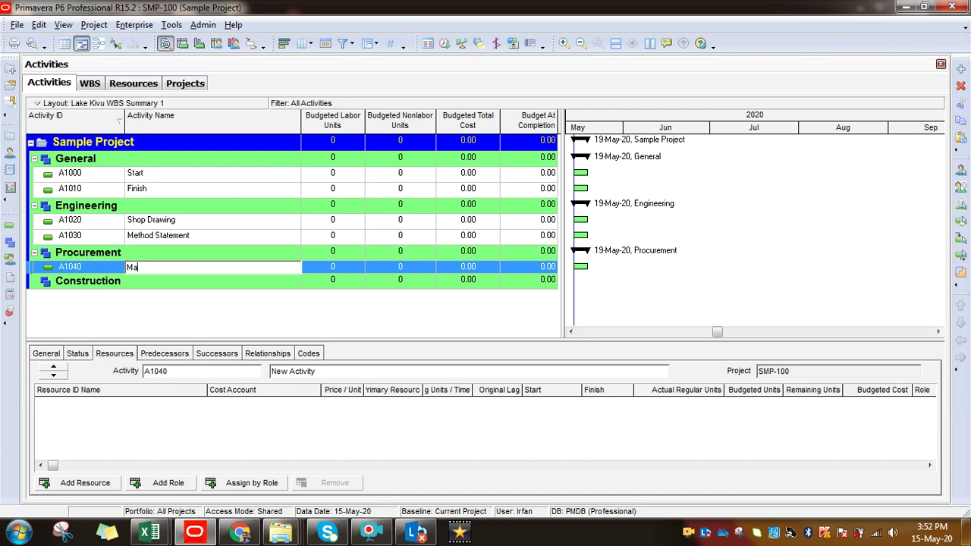
text(terial Order and Delivery)
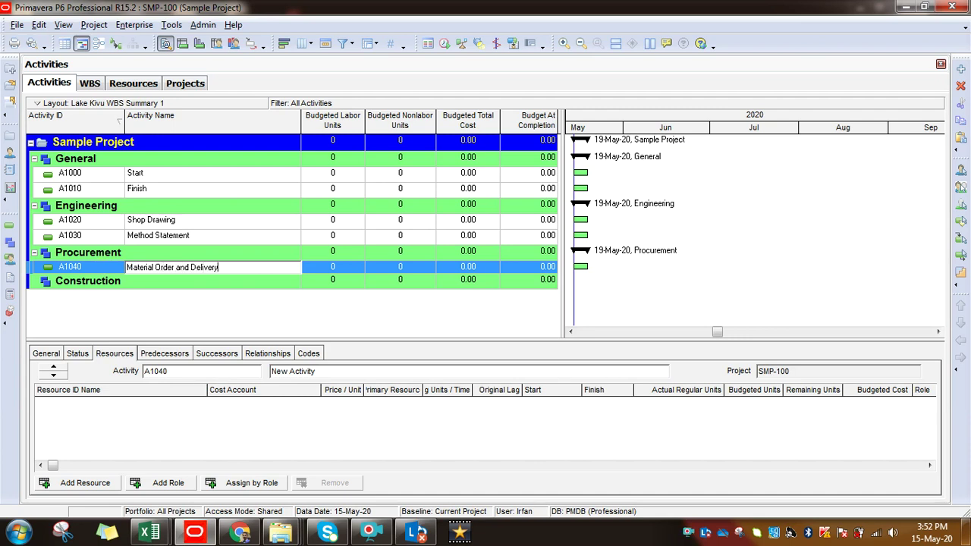
key(Return)
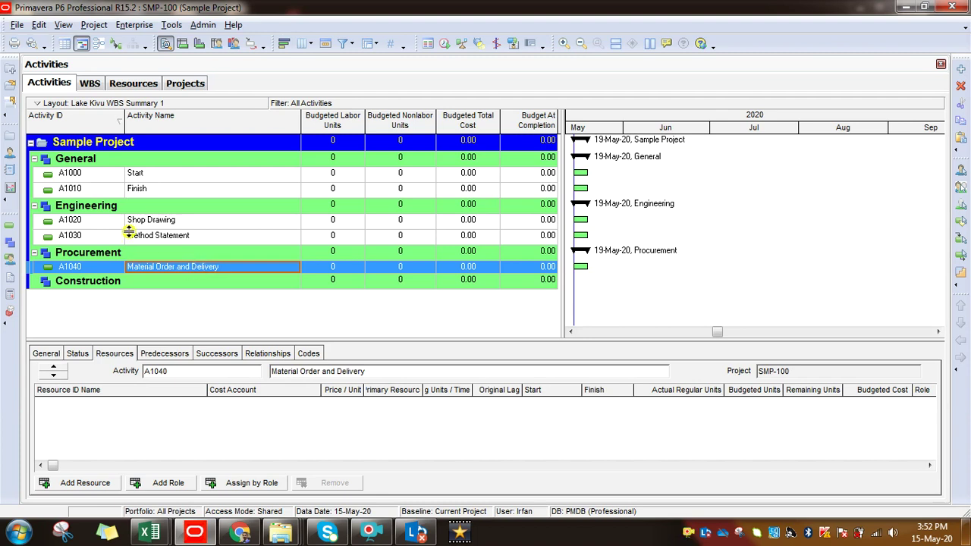
Add a new activity named Excavation under the Construction WBS element
click(111, 282)
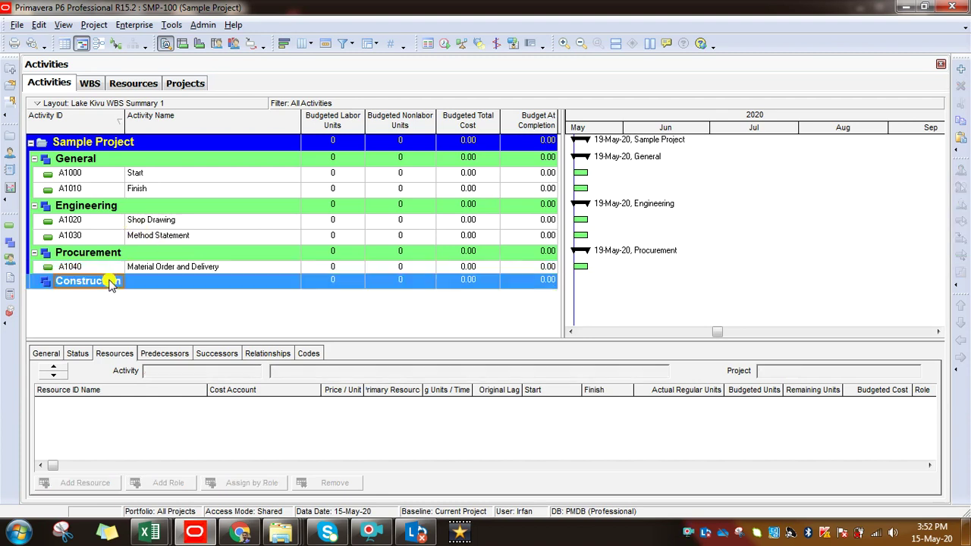
click(959, 70)
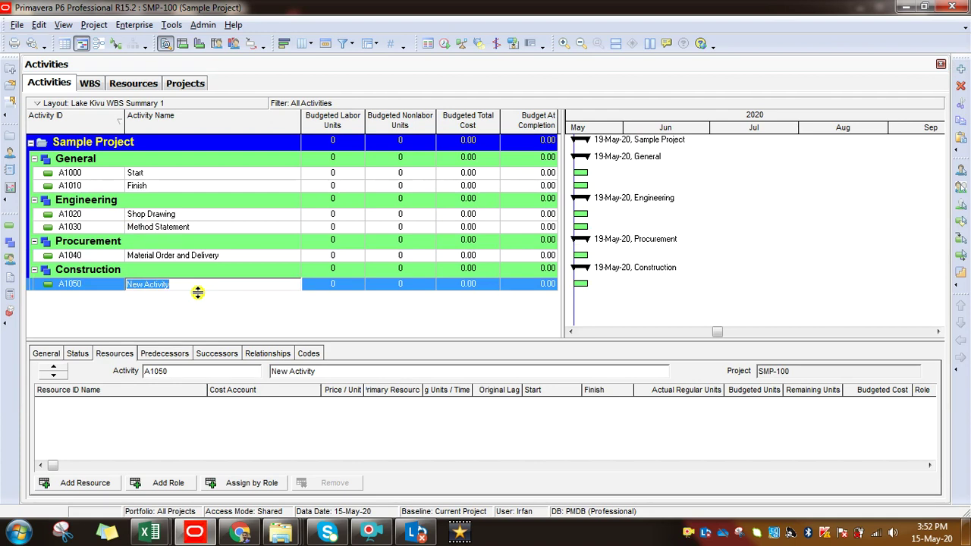
text(Excavatio)
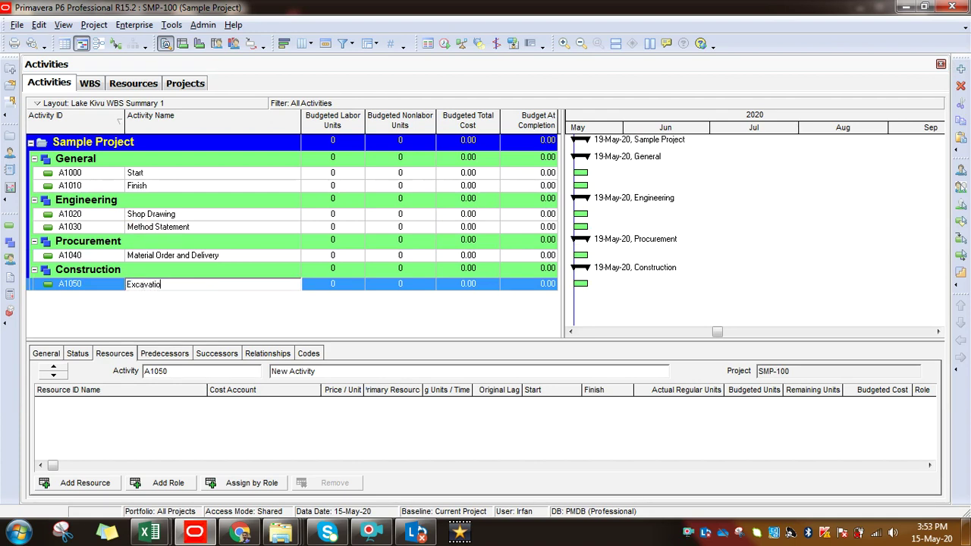
text(n)
key(Return)
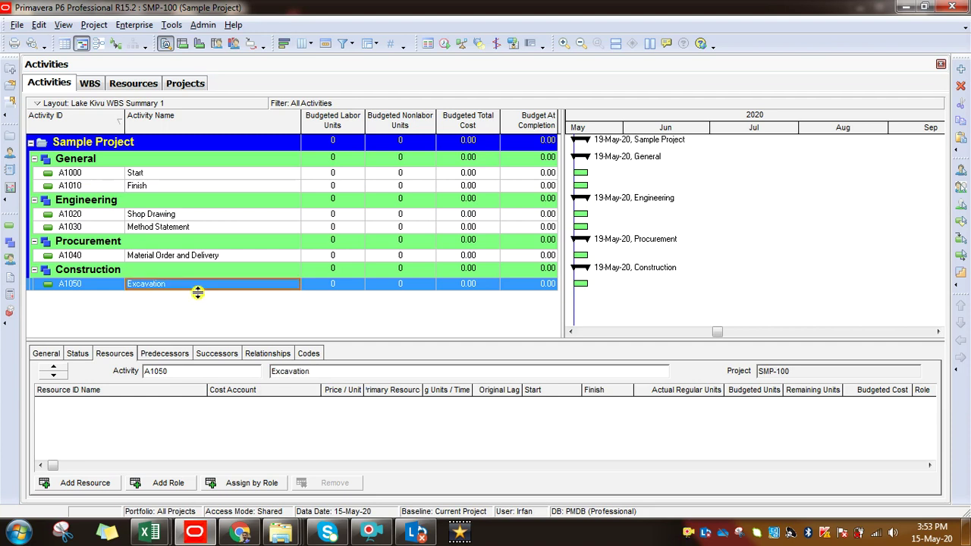
Add two more activities under Construction after Excavation, named Structure and Masonary
click(961, 69)
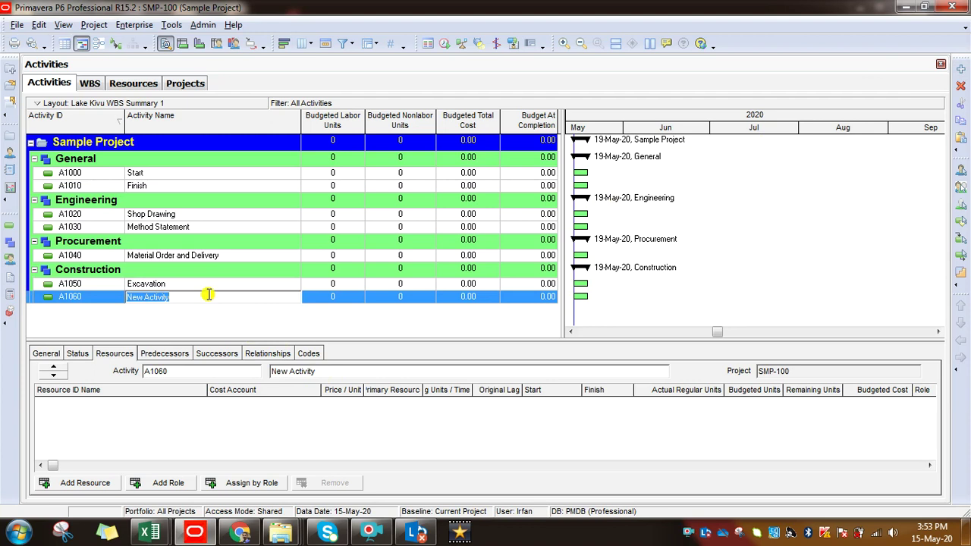
text(Structure)
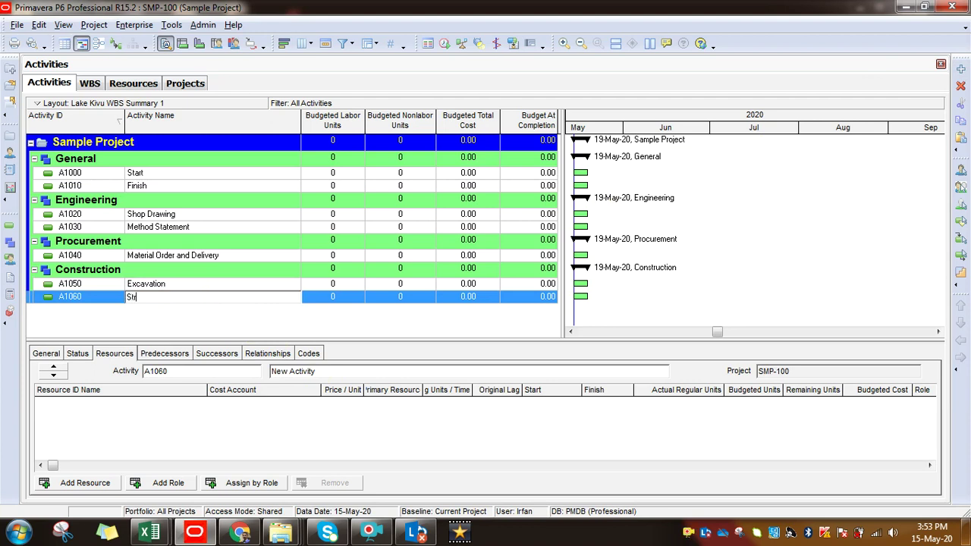
click(206, 292)
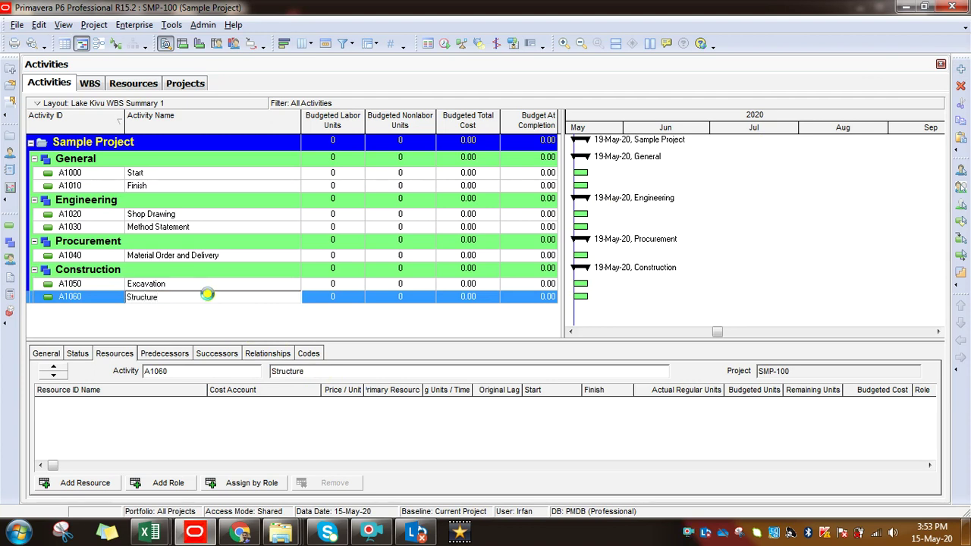
click(960, 69)
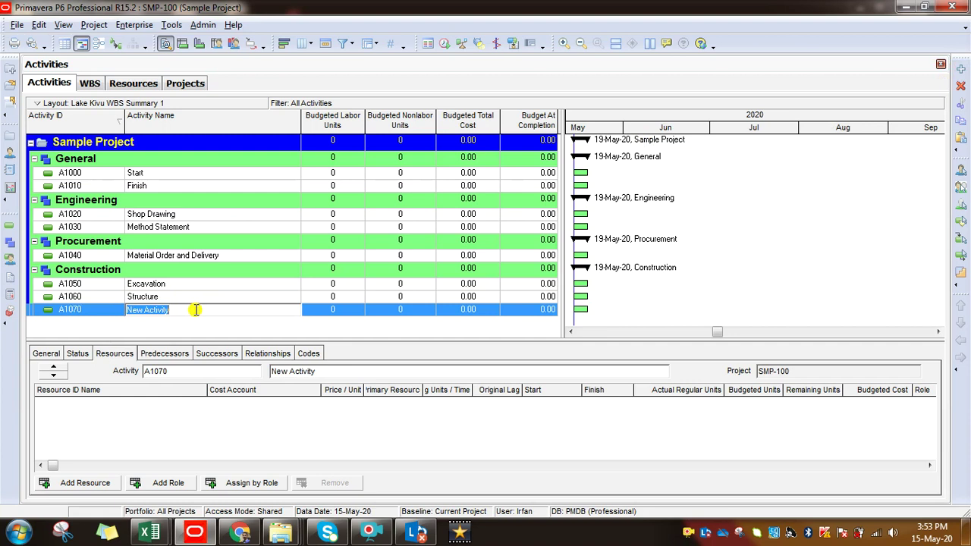
text(Masonary)
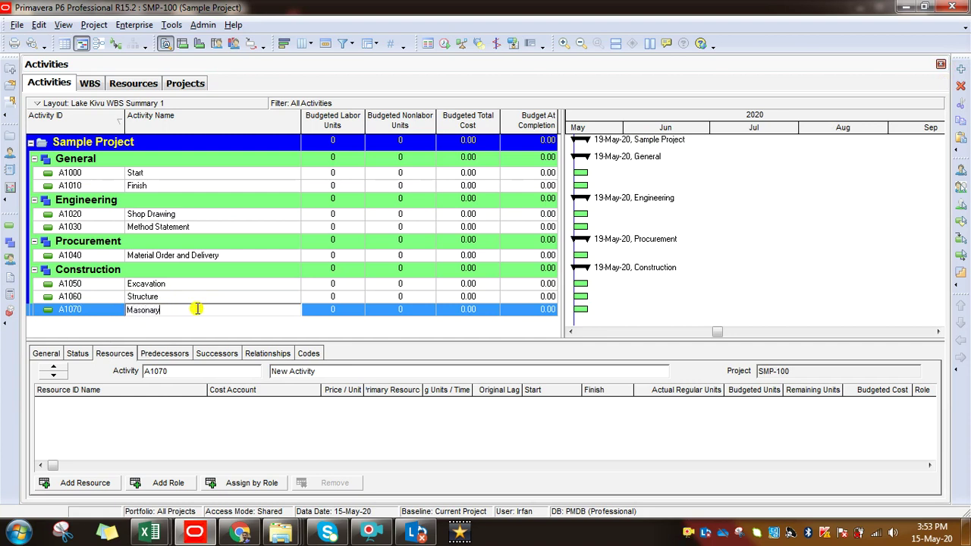
click(333, 310)
Add the activities MEP and Finishes under Construction after Masonary
click(960, 68)
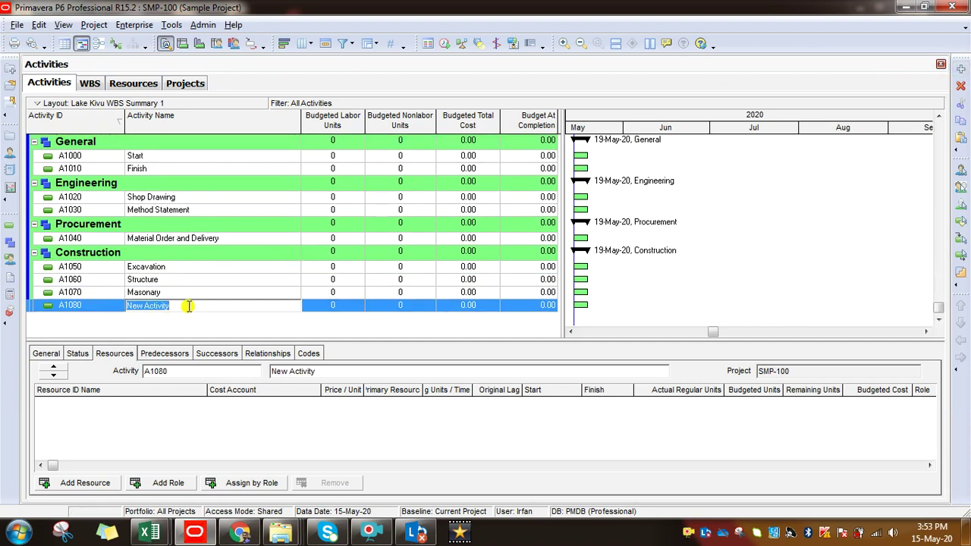
text(MEP)
key(Return)
click(961, 68)
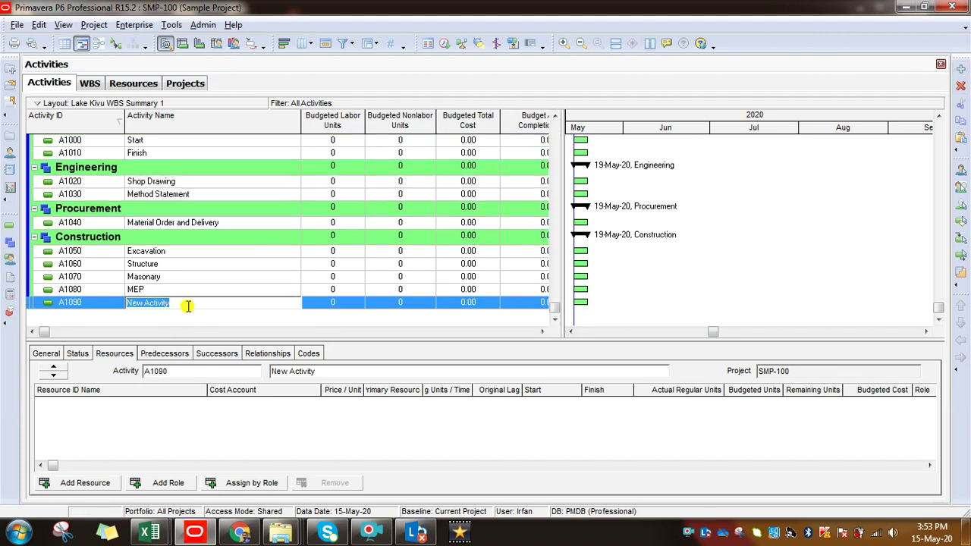
text(Finishes)
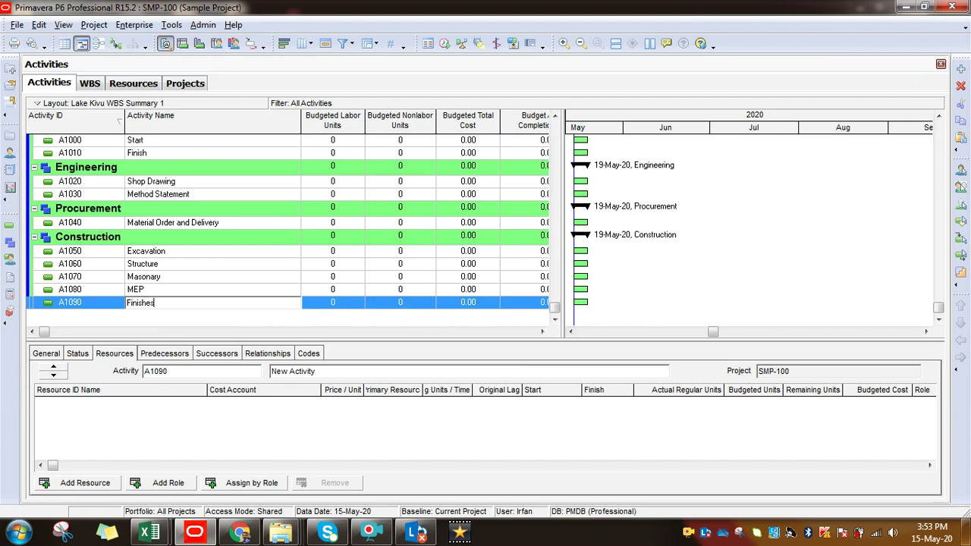
key(Return)
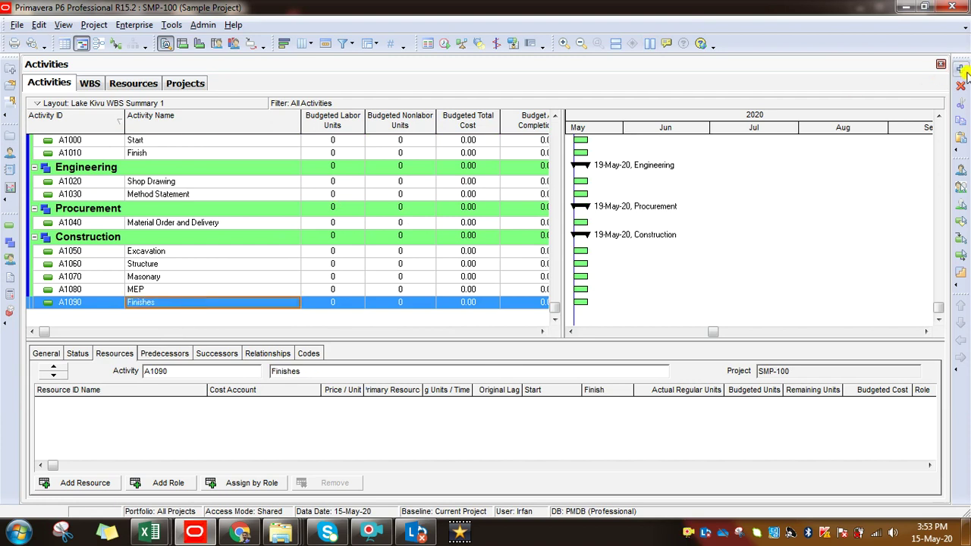
Add a new activity named Commissioning under the Construction WBS element after Finishes
key(Insert)
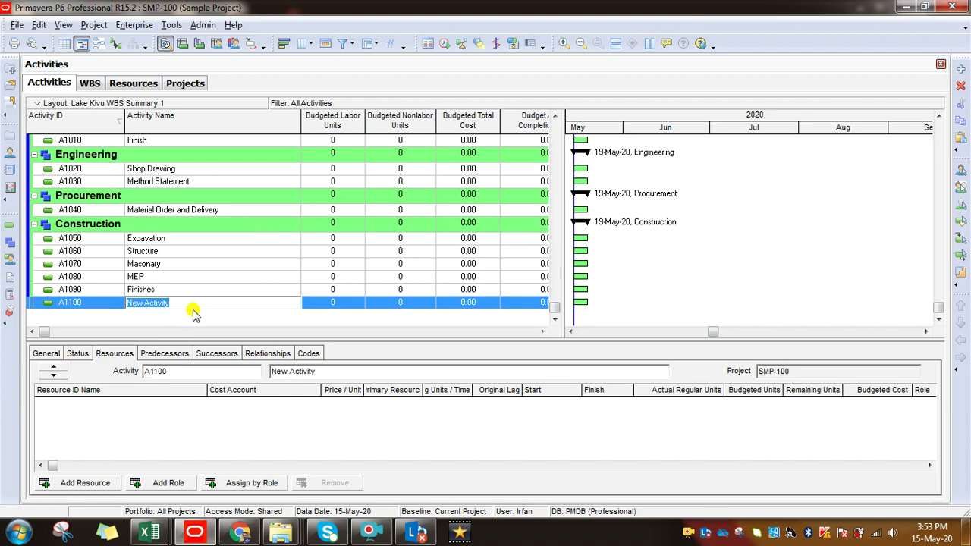
text(Finis)
key(BackSpace)
key(BackSpace)
key(BackSpace)
key(BackSpace)
key(BackSpace)
text(Co)
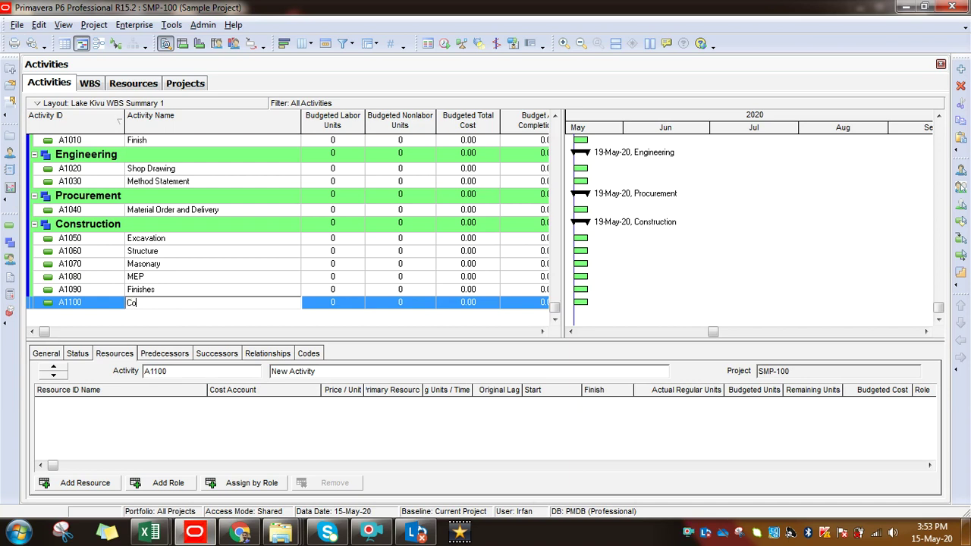
text(mmissioning)
click(192, 306)
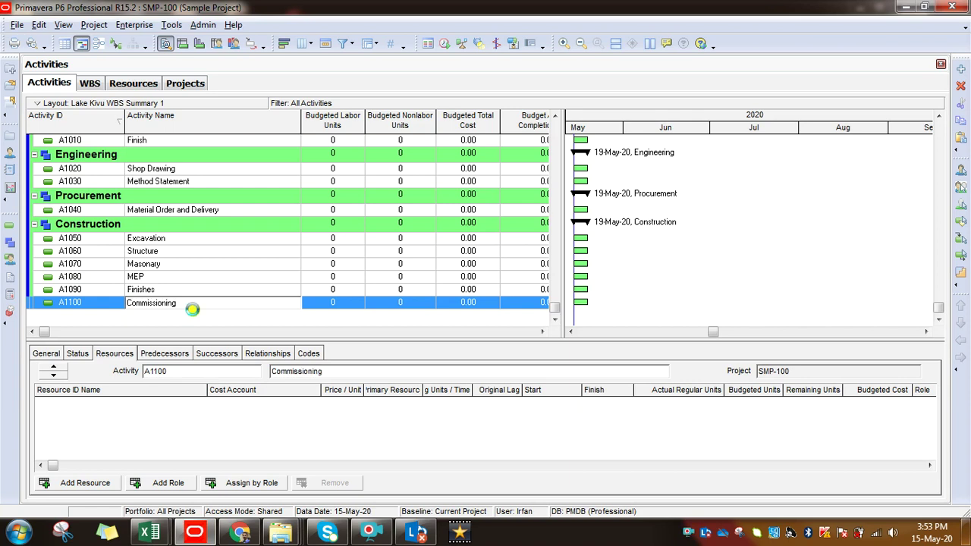
Widen the activity table against the Gantt chart to show the full Budget At Completion column
click(137, 238)
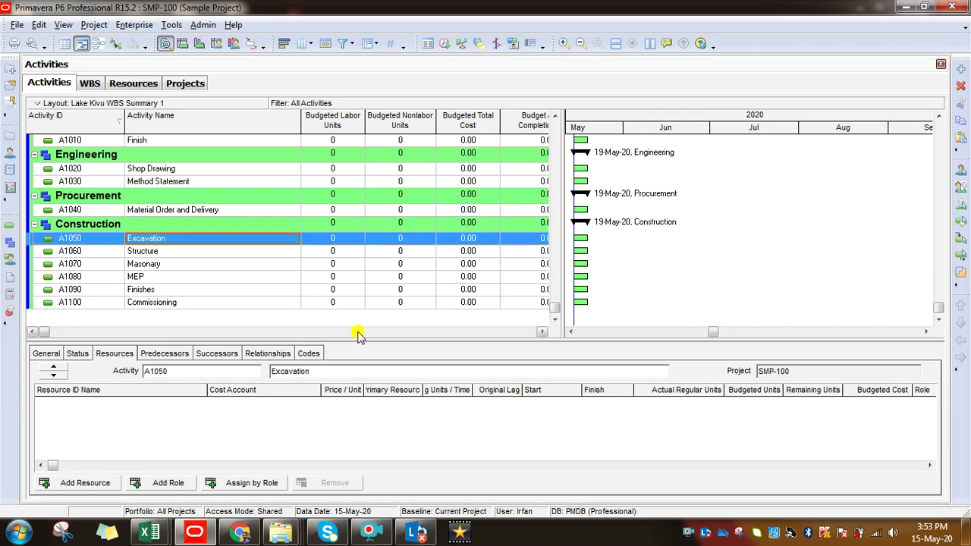
drag(564, 126, 600, 124)
scroll(592, 182, up, 3)
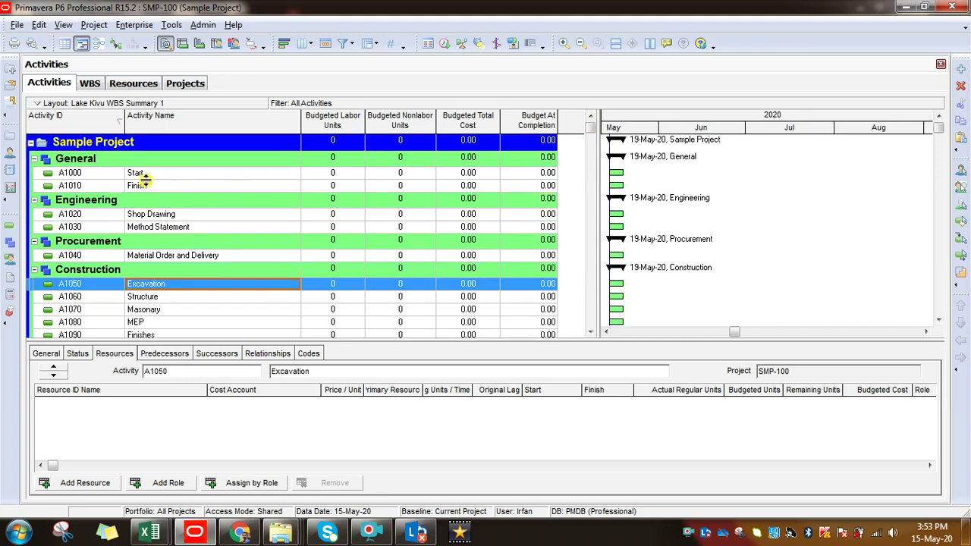
Review the activity list by WBS element, examining the Start and Finish activities under General and the Engineering group
click(137, 173)
click(139, 185)
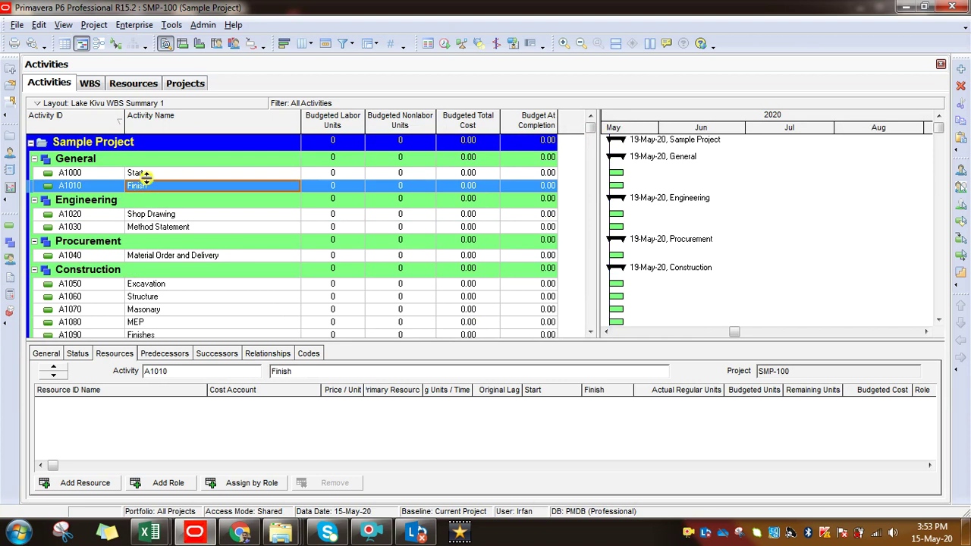
key(Up)
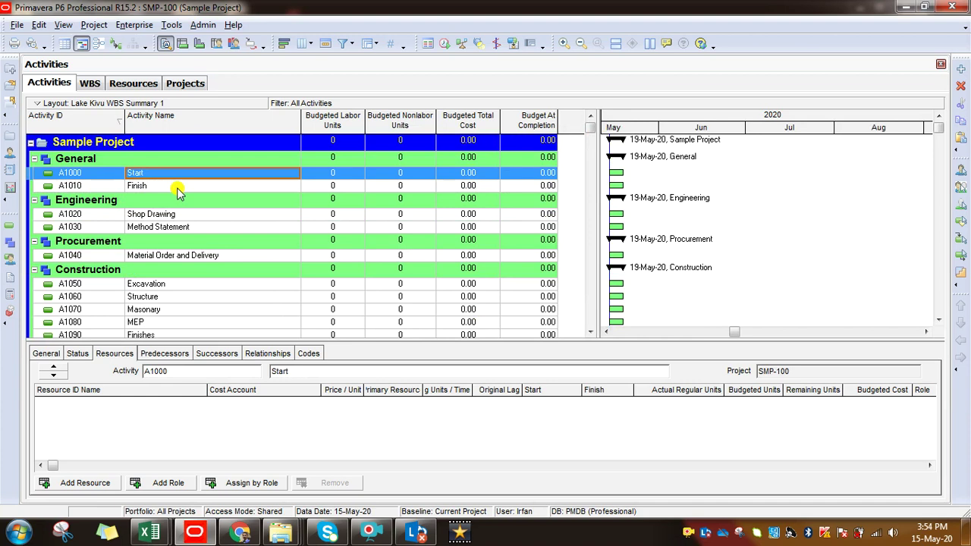
click(85, 201)
scroll(551, 290, down, 1)
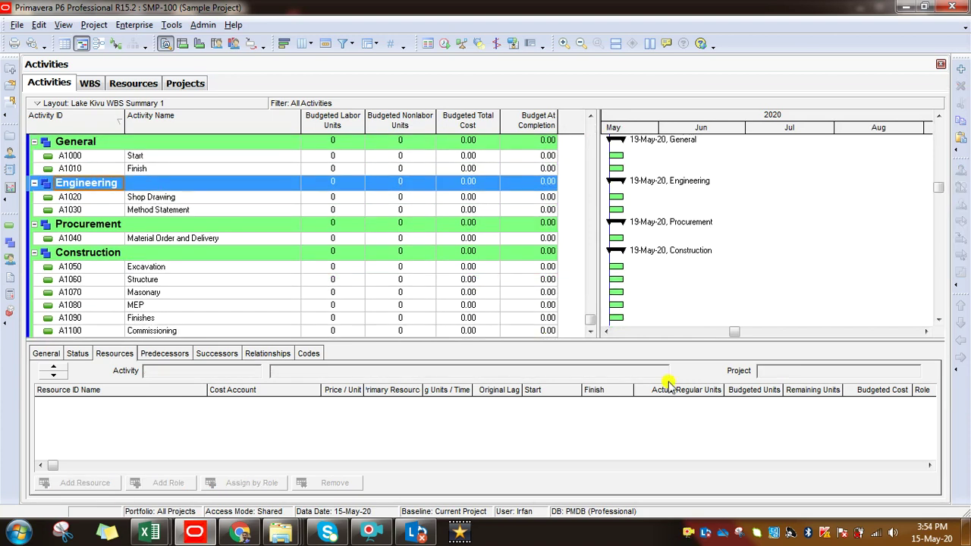
scroll(243, 295, up, 1)
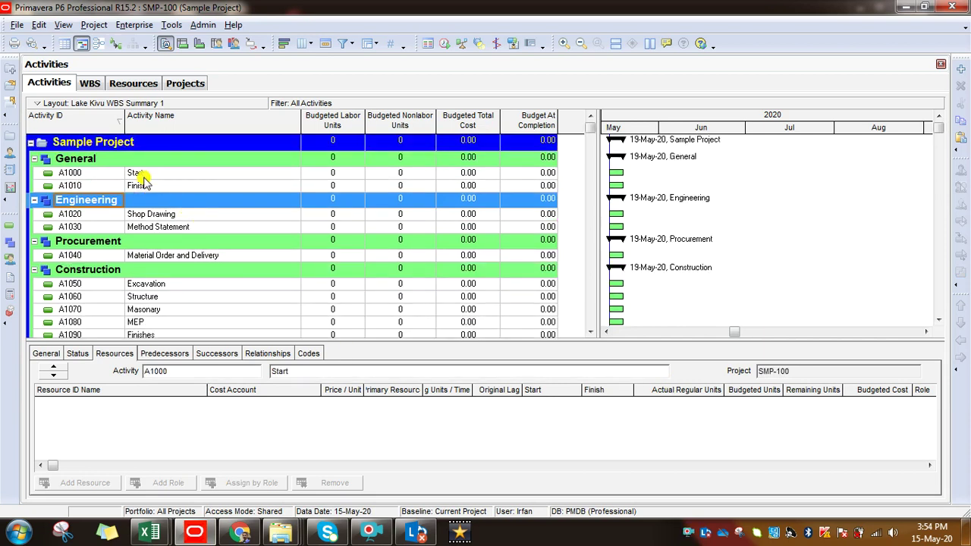
click(136, 173)
click(148, 188)
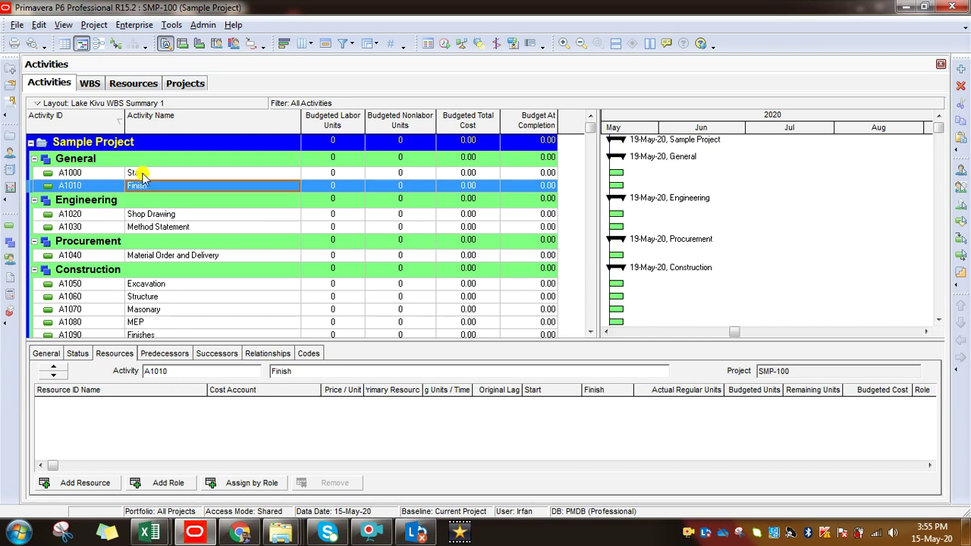
click(138, 173)
click(156, 177)
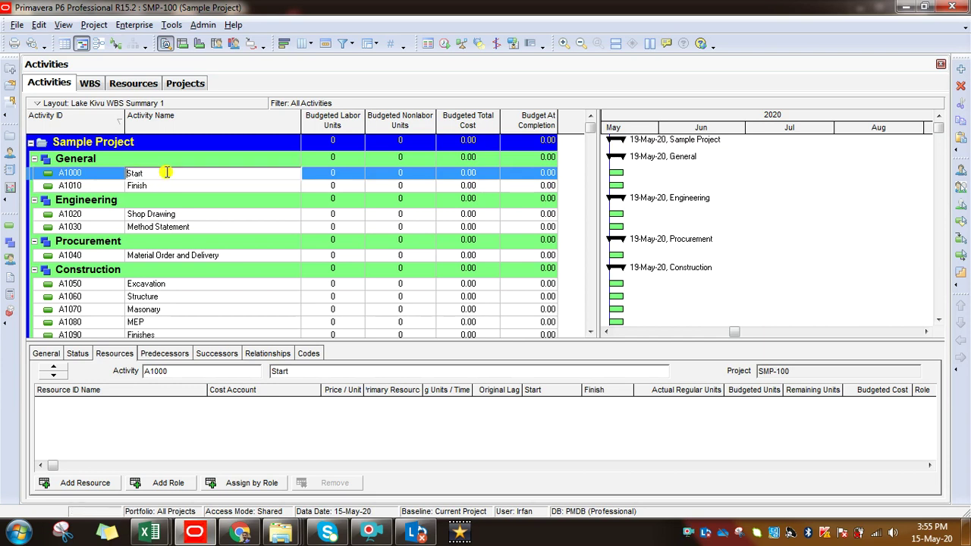
key(Escape)
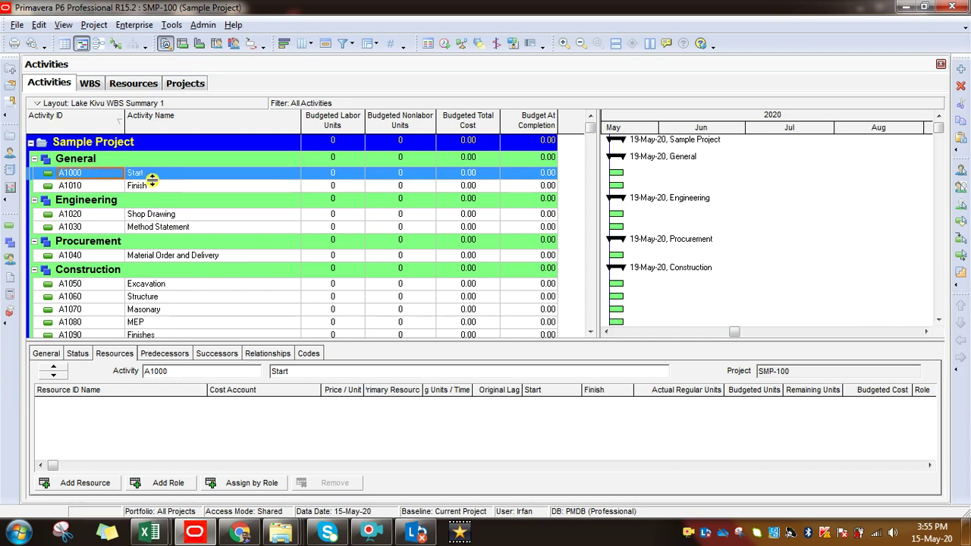